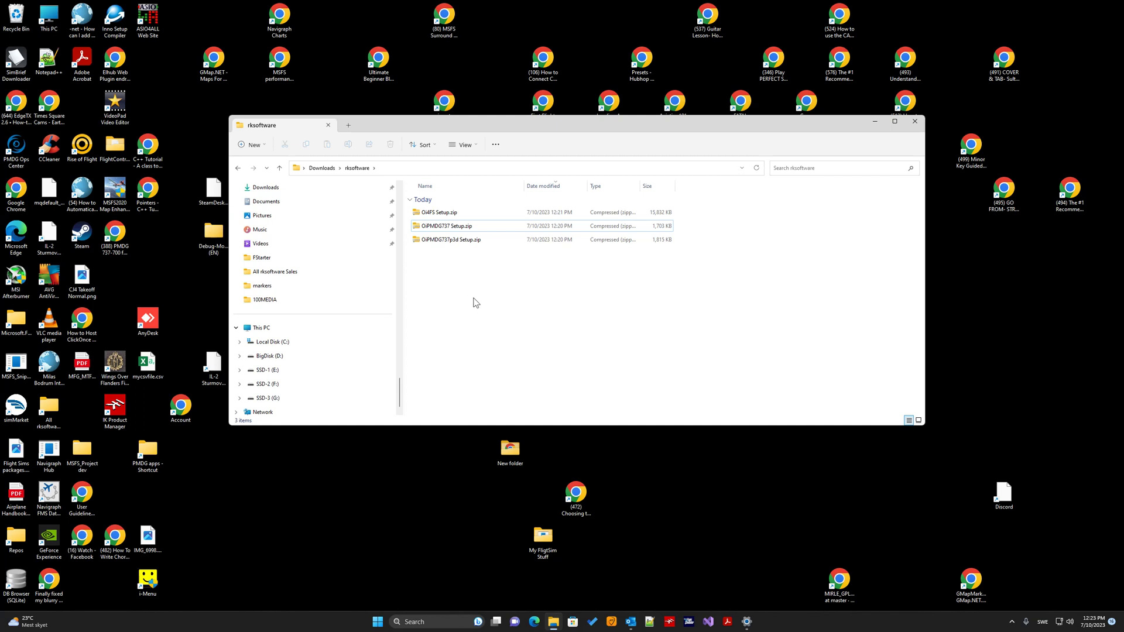
Step: Extract Oi4FS Setup.zip into a new Oi4FS Setup folder at the suggested destination
{"action": "double_click", "coordinate": [434, 214]}
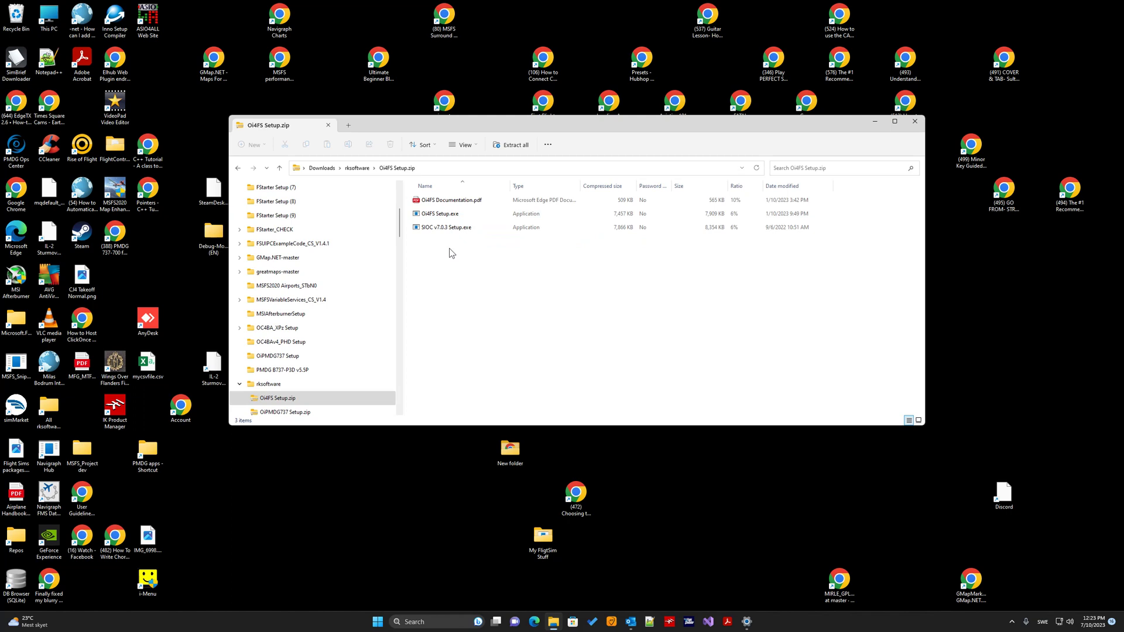
{"action": "left_click", "coordinate": [515, 146]}
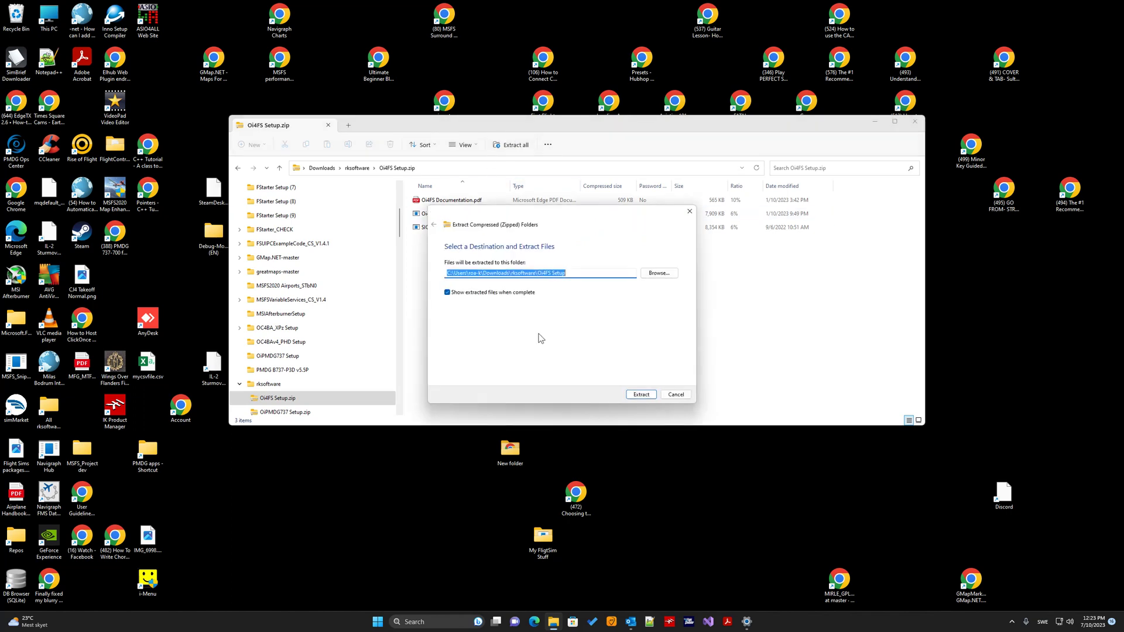
{"action": "left_click", "coordinate": [647, 397]}
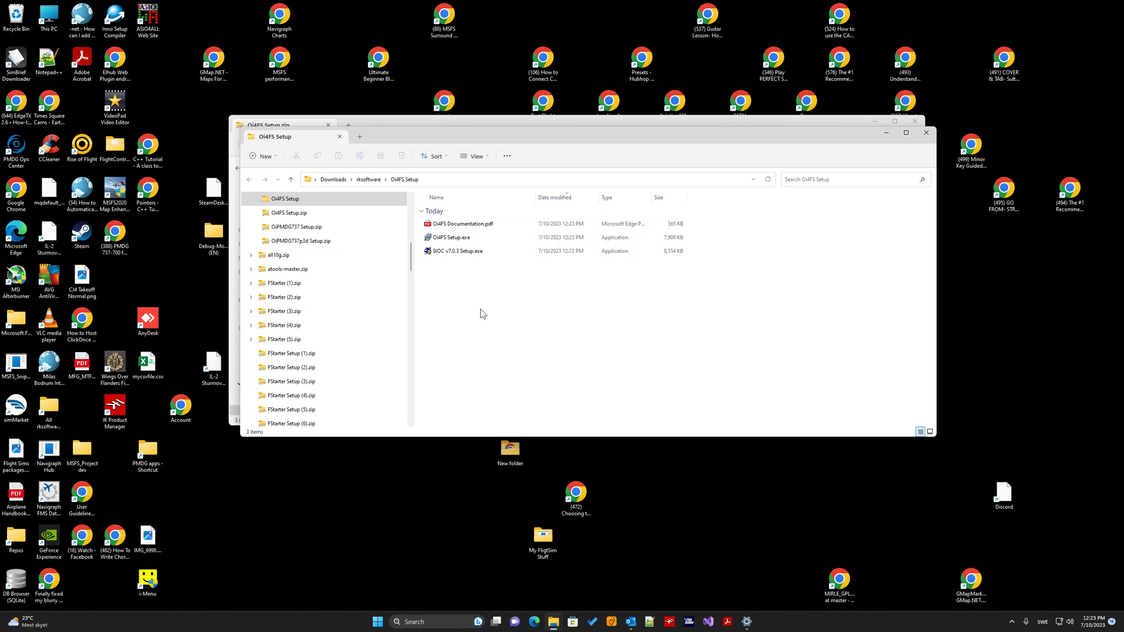
Step: Run SIOC v7.0.3 Setup.exe as administrator, letting it run past the Windows block
{"action": "left_click", "coordinate": [452, 255]}
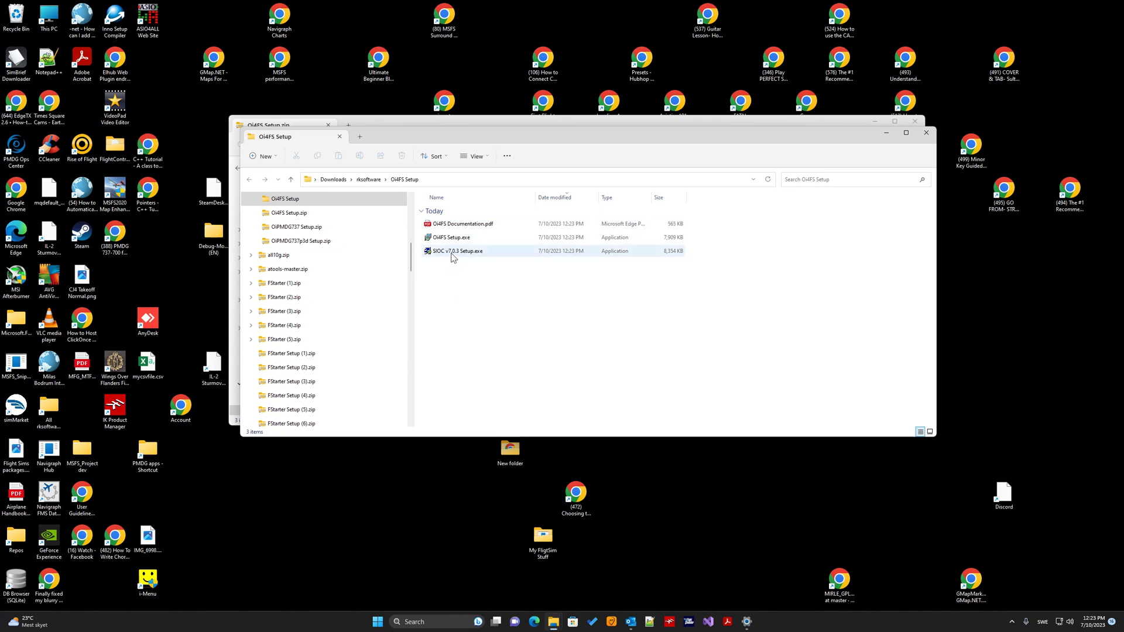
{"action": "right_click", "coordinate": [456, 257]}
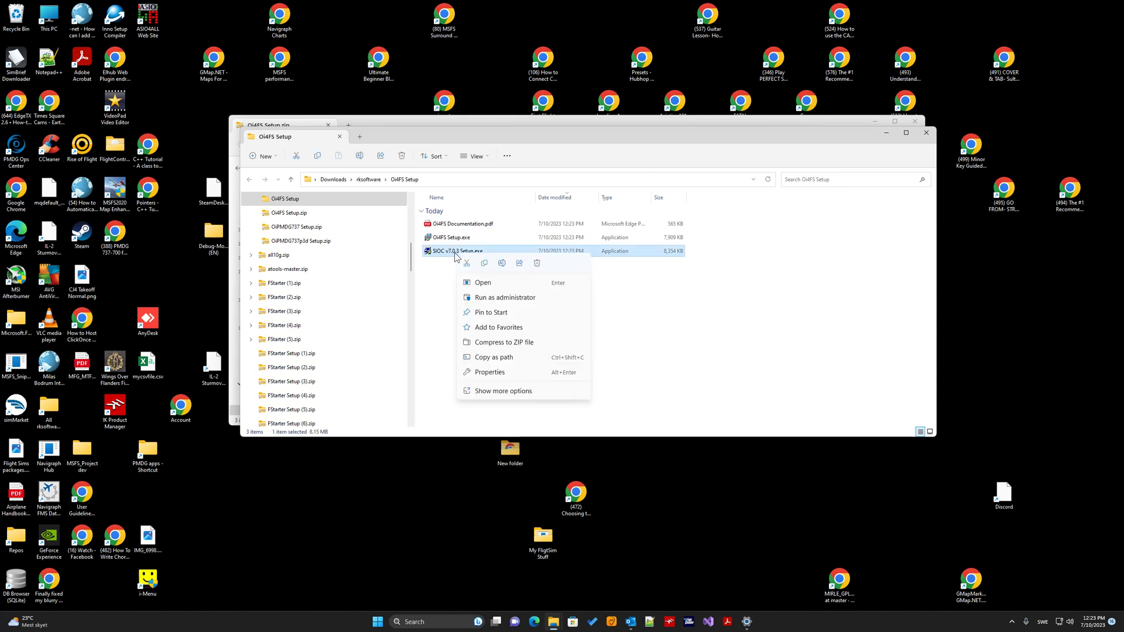
{"action": "left_click", "coordinate": [492, 300]}
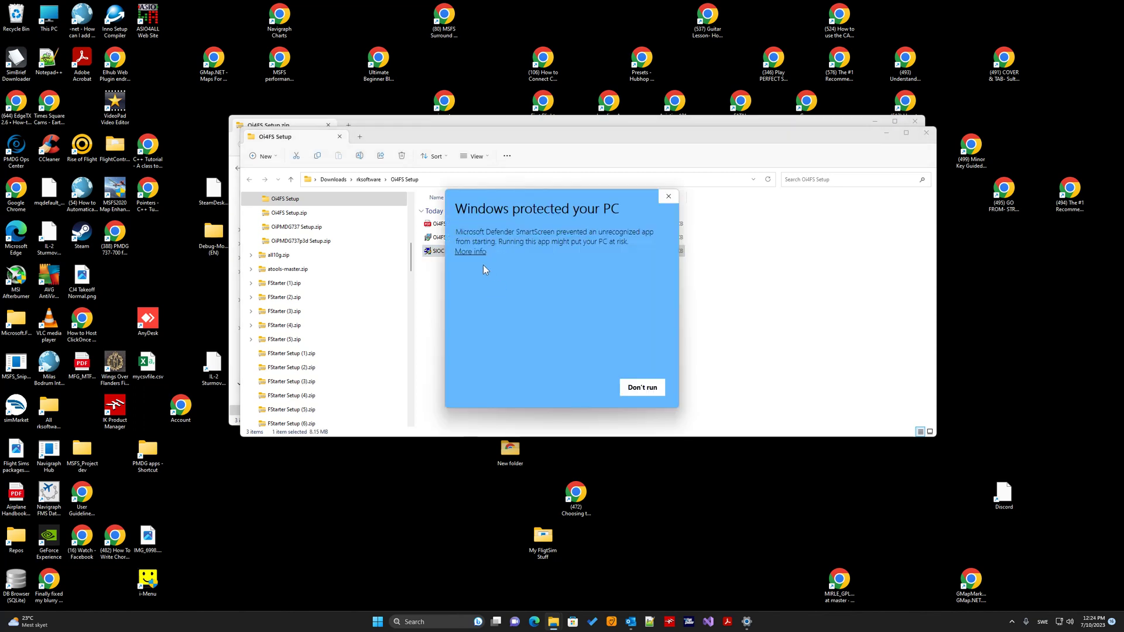
{"action": "left_click", "coordinate": [470, 252]}
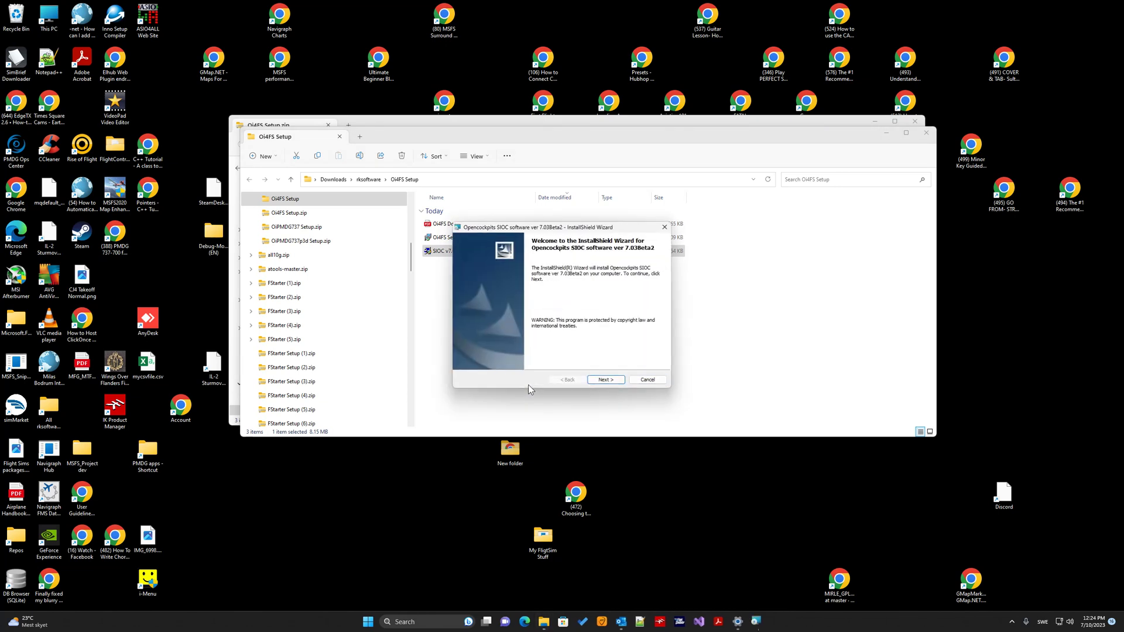
Step: Accept the SIOC licence and keep the default customer details to reach the destination page
{"action": "left_click", "coordinate": [601, 379]}
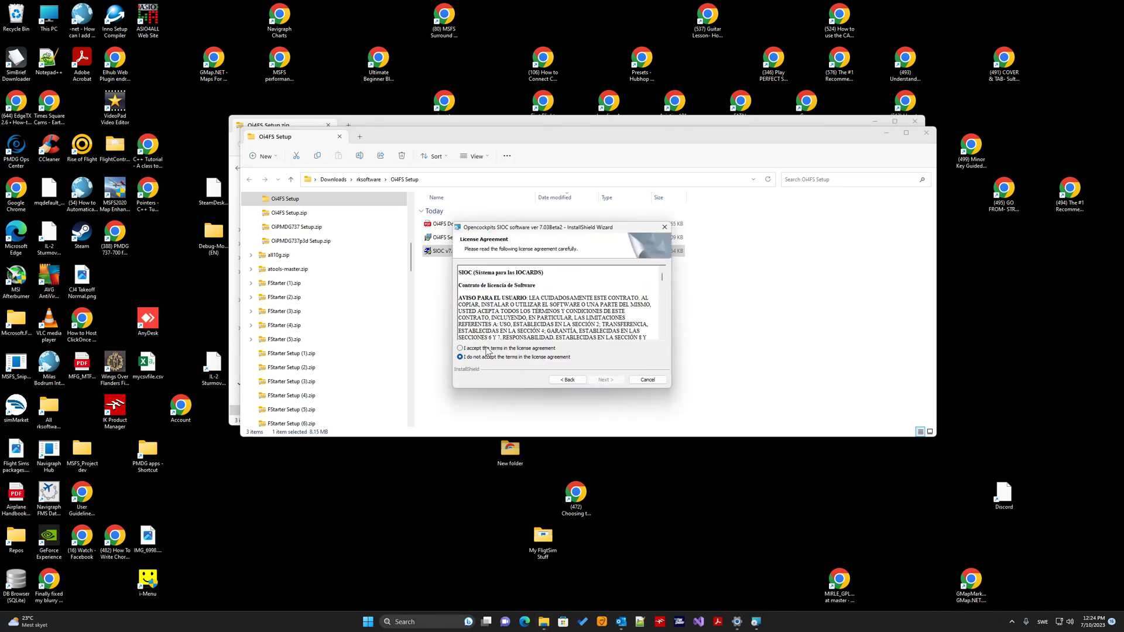
{"action": "left_click", "coordinate": [612, 380]}
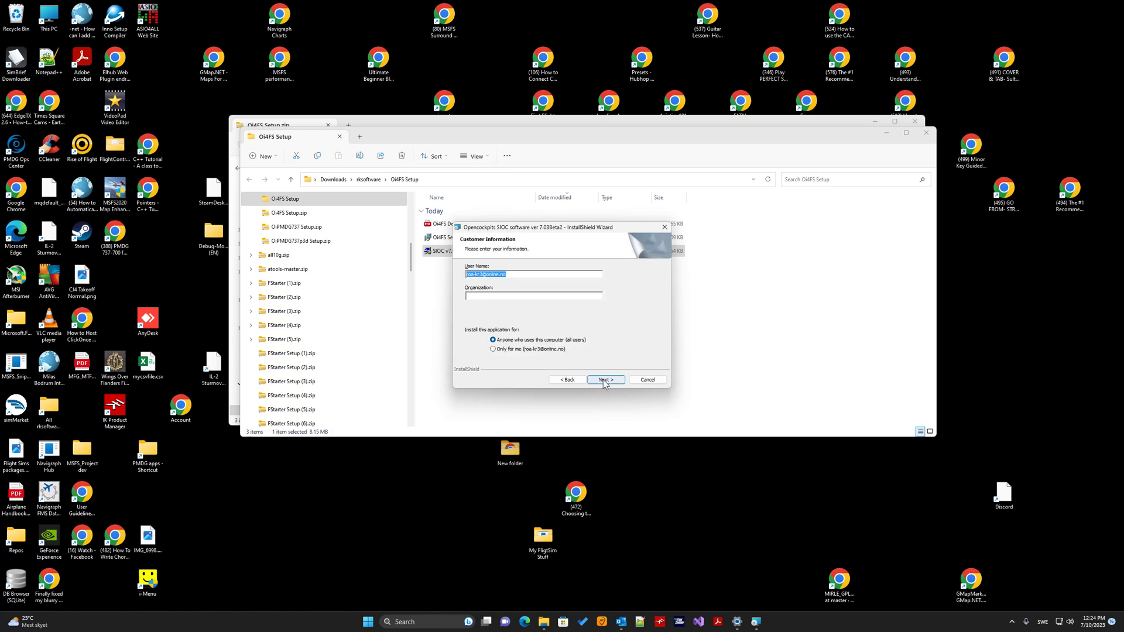
{"action": "left_click", "coordinate": [604, 381]}
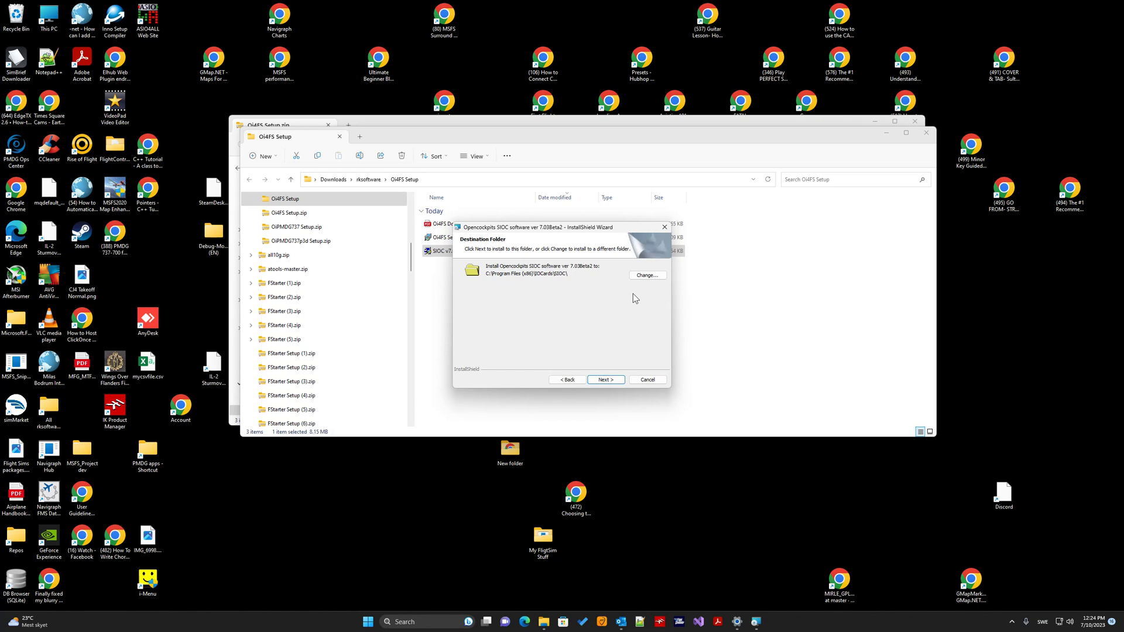
Step: Change the SIOC install folder to C:\SIOC\ and run the installation
{"action": "left_click", "coordinate": [647, 275]}
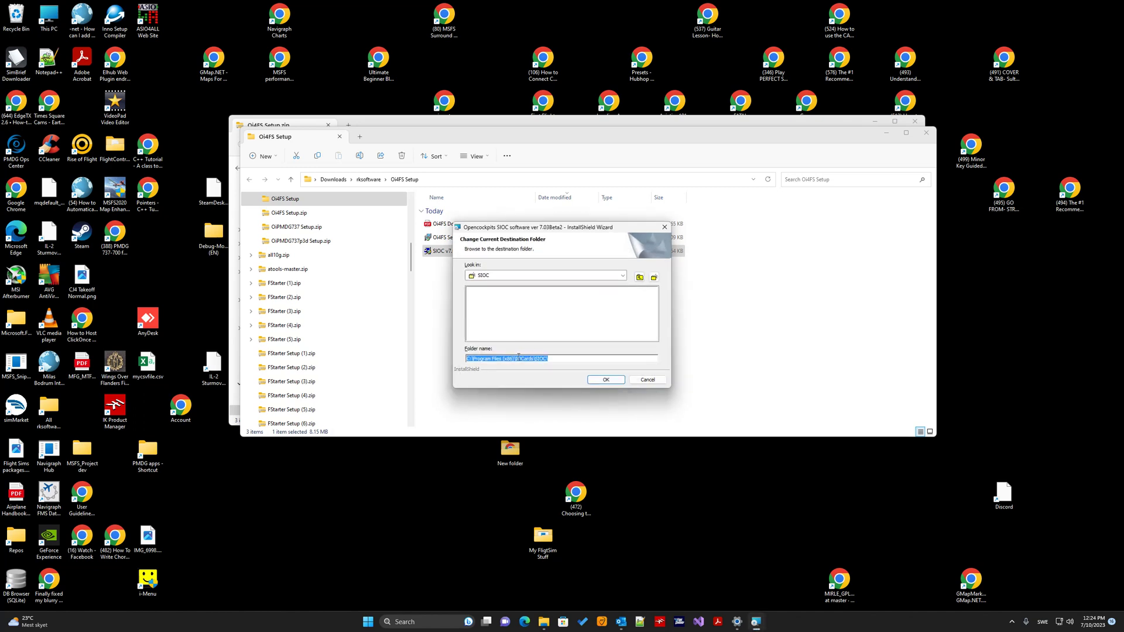
{"action": "left_click", "coordinate": [517, 359]}
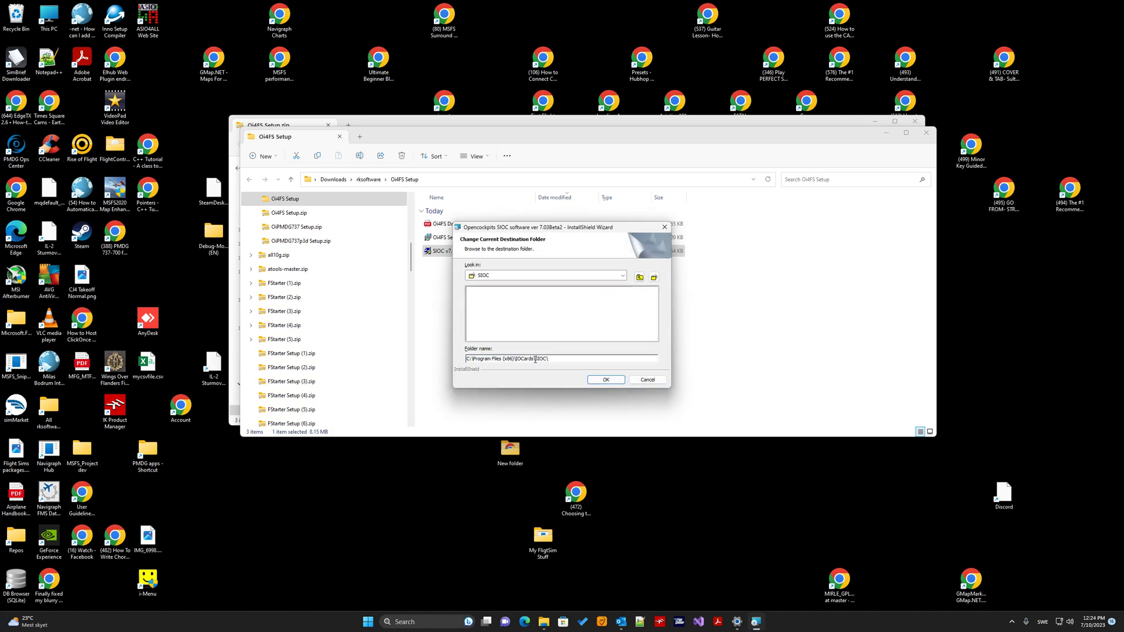
{"action": "left_click_drag", "start_coordinate": [533, 359], "coordinate": [473, 359]}
{"action": "key", "text": "BackSpace"}
{"action": "left_click", "coordinate": [607, 381]}
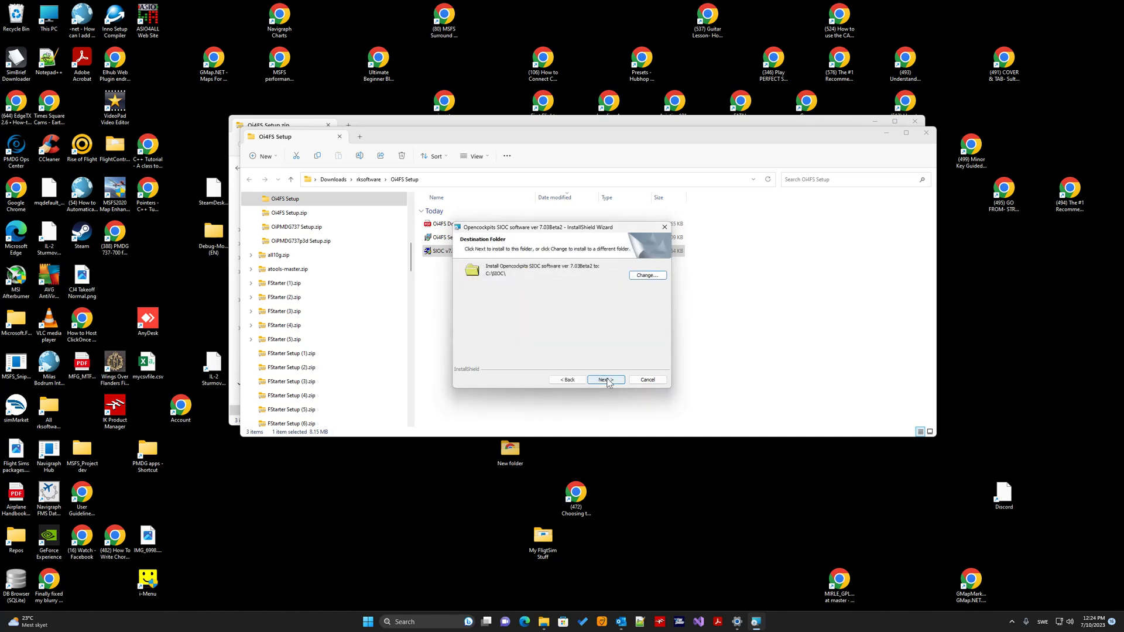
{"action": "left_click", "coordinate": [603, 382]}
{"action": "left_click", "coordinate": [602, 381]}
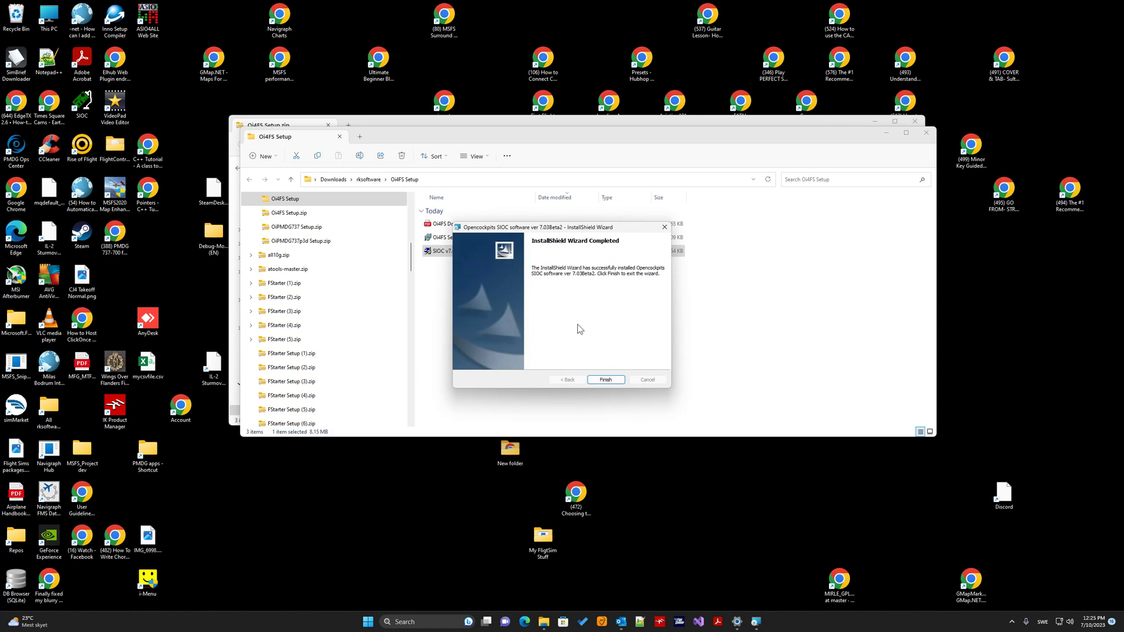
Step: Close the finished SIOC installer and return to the Explorer window with the folder tree collapsed
{"action": "left_click", "coordinate": [606, 379]}
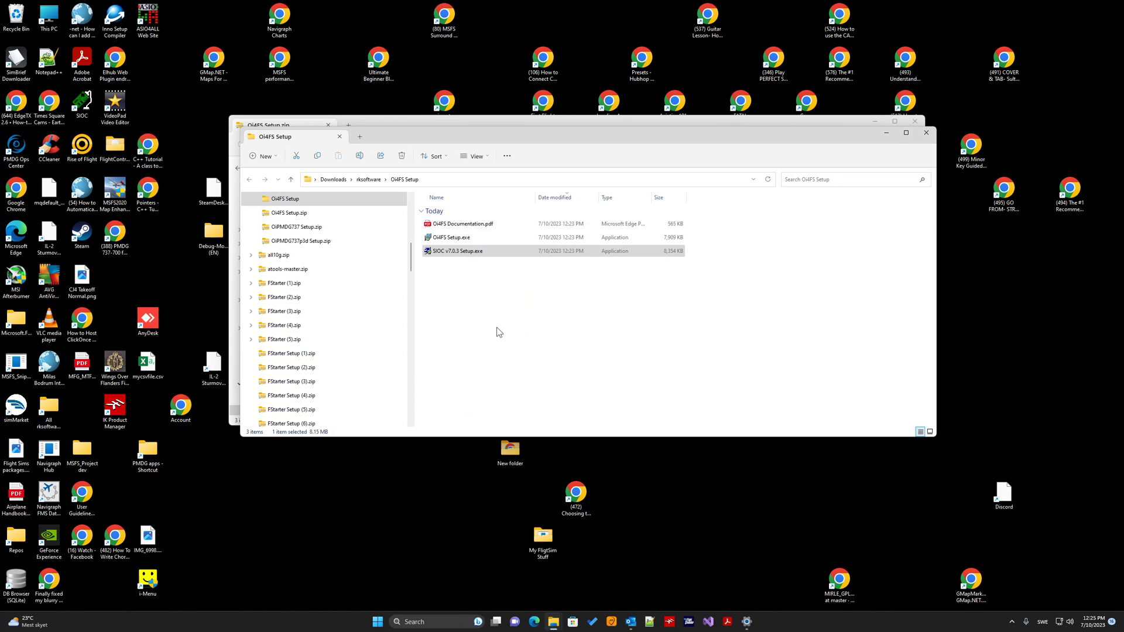
{"action": "left_click", "coordinate": [553, 623]}
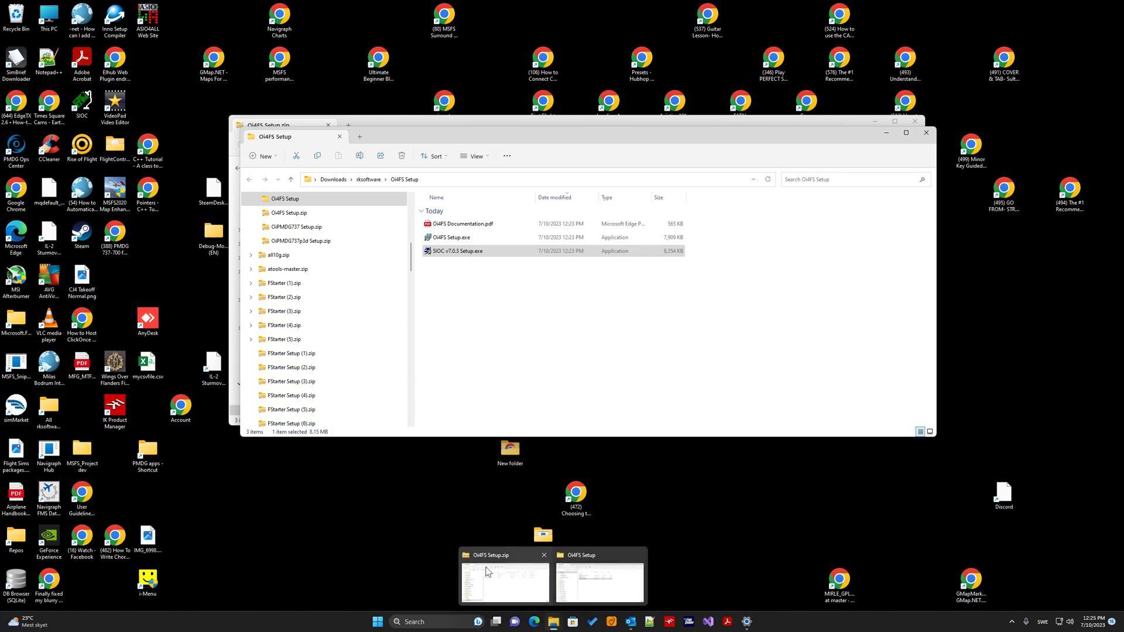
{"action": "left_click", "coordinate": [497, 576]}
{"action": "scroll", "coordinate": [402, 213], "scroll_direction": "up", "scroll_amount": 4}
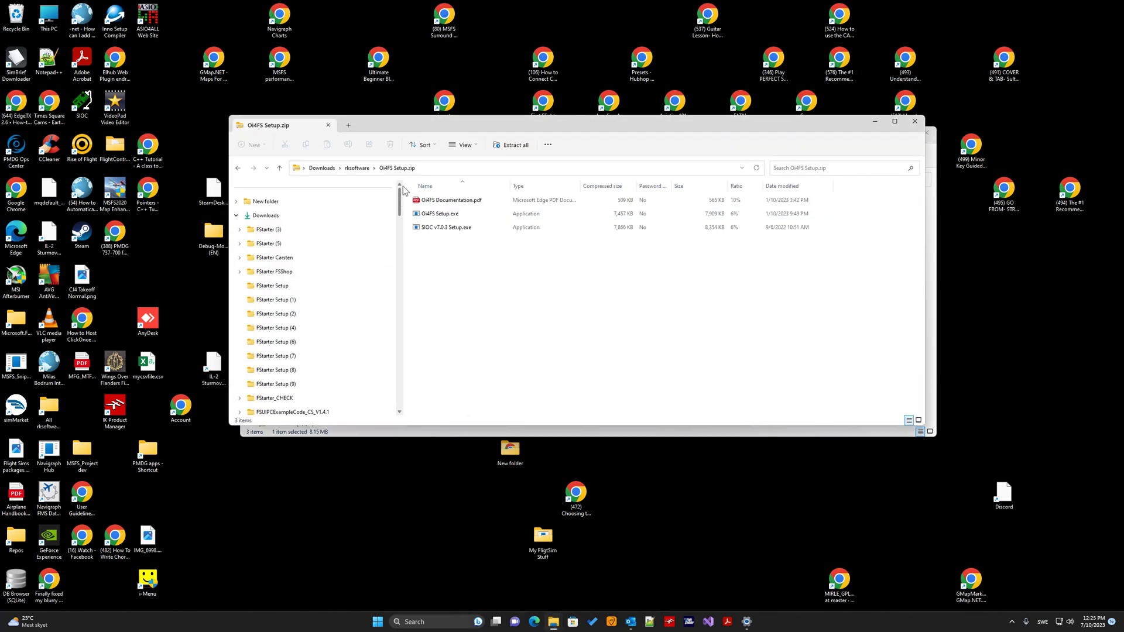
{"action": "left_click", "coordinate": [237, 216]}
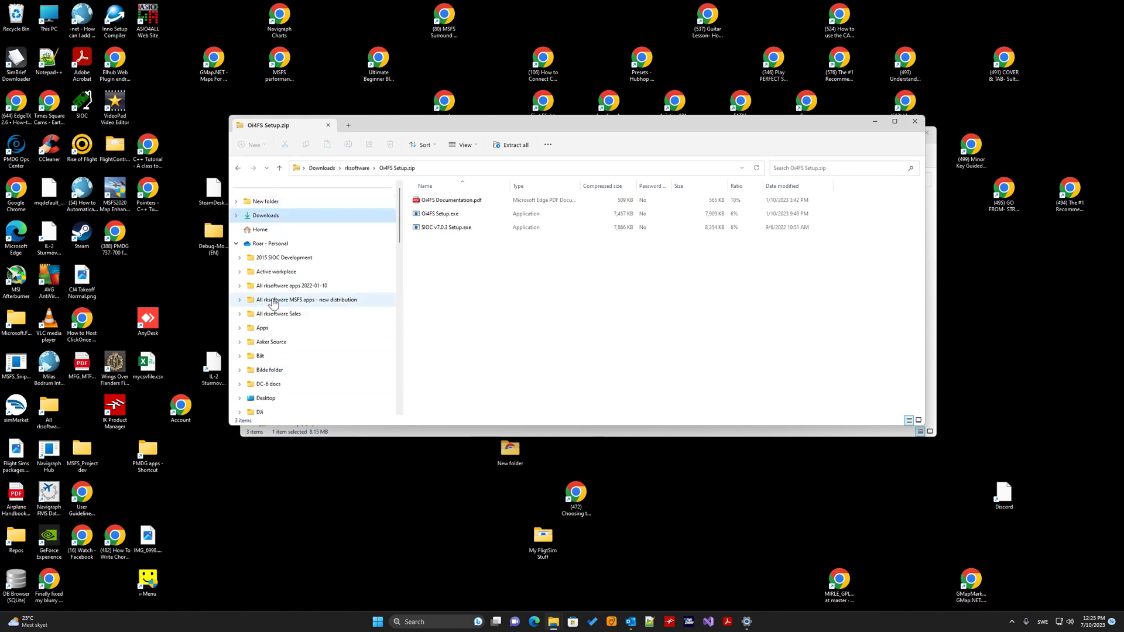
{"action": "left_click", "coordinate": [236, 244]}
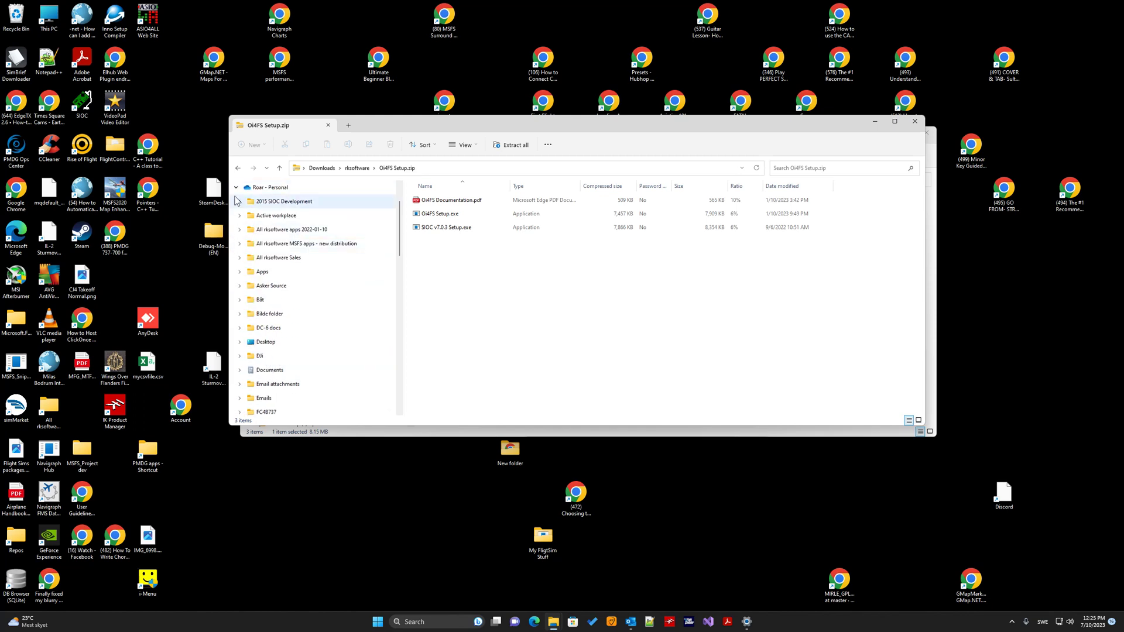
Step: Browse This PC > Local Disk (C:) > SIOC to check the installed SIOC files
{"action": "scroll", "coordinate": [275, 351], "scroll_direction": "down", "scroll_amount": 2}
{"action": "left_click", "coordinate": [261, 369]}
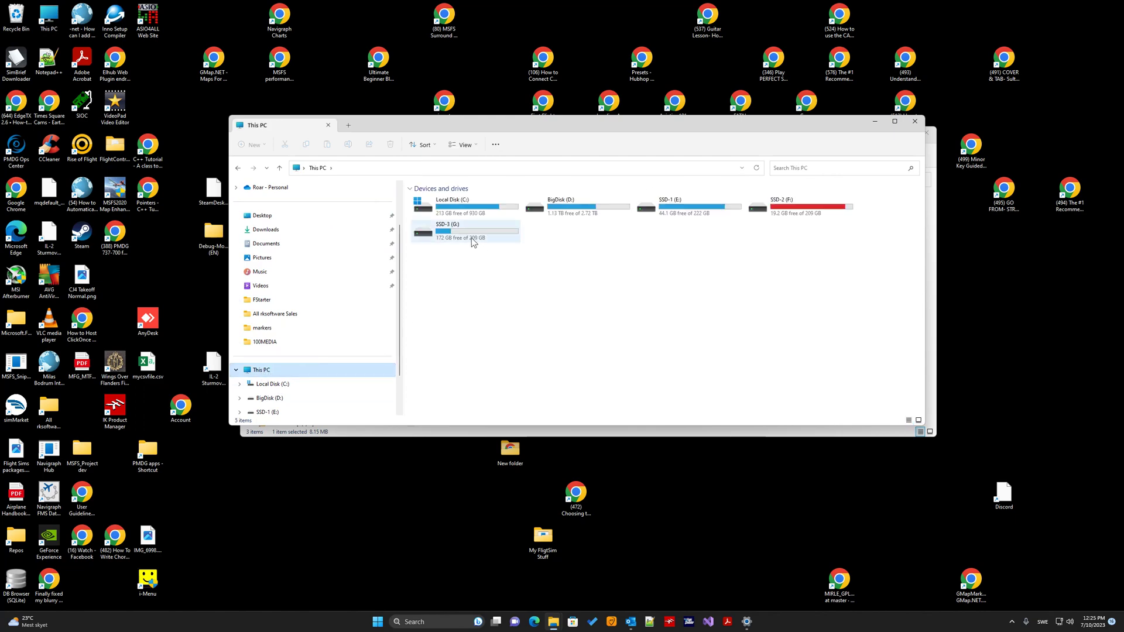
{"action": "double_click", "coordinate": [469, 205]}
{"action": "scroll", "coordinate": [459, 359], "scroll_direction": "down", "scroll_amount": 3}
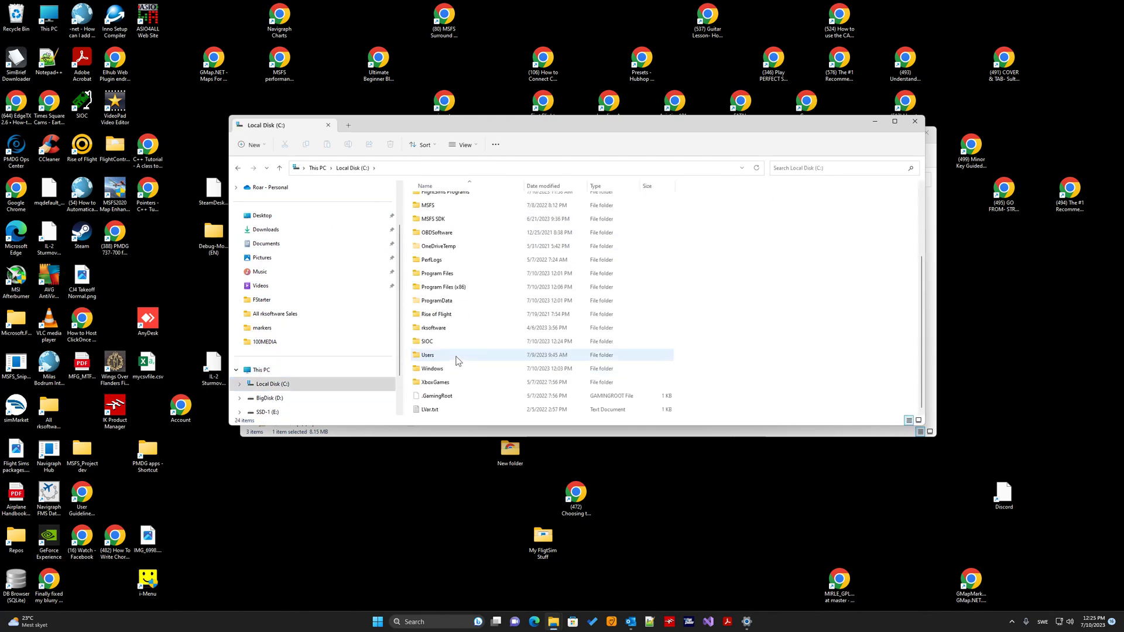
{"action": "double_click", "coordinate": [429, 342]}
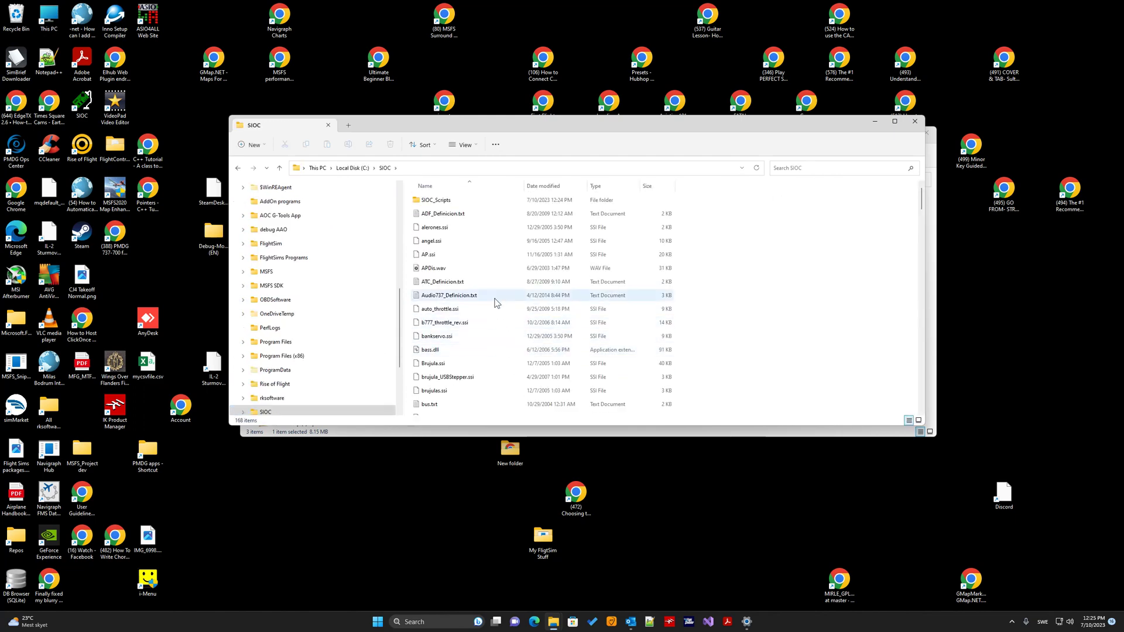
{"action": "scroll", "coordinate": [460, 307], "scroll_direction": "down", "scroll_amount": 18}
{"action": "scroll", "coordinate": [452, 306], "scroll_direction": "down", "scroll_amount": 6}
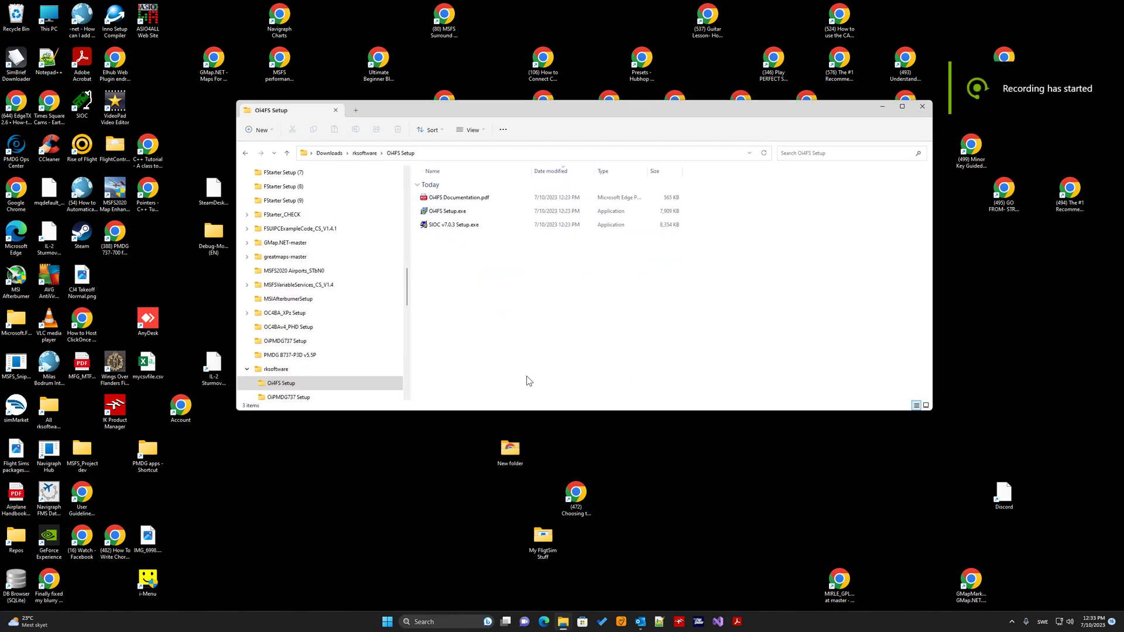
Step: Run Oi4FS Setup.exe as administrator, letting it run past the Windows block
{"action": "right_click", "coordinate": [451, 212]}
{"action": "left_click", "coordinate": [483, 254]}
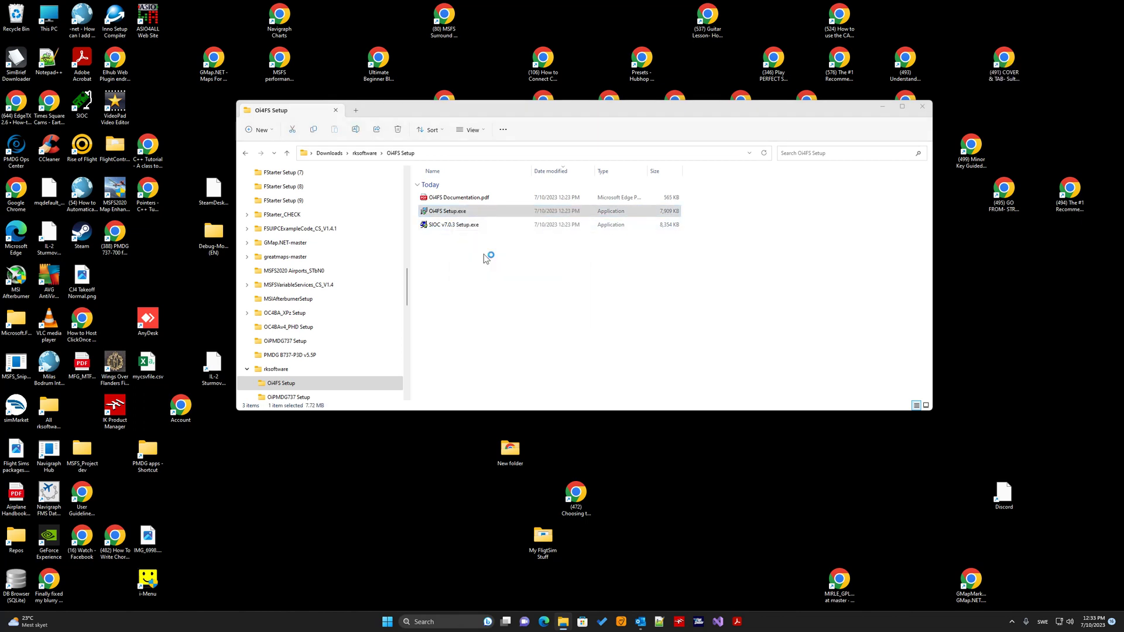
{"action": "left_click", "coordinate": [471, 252]}
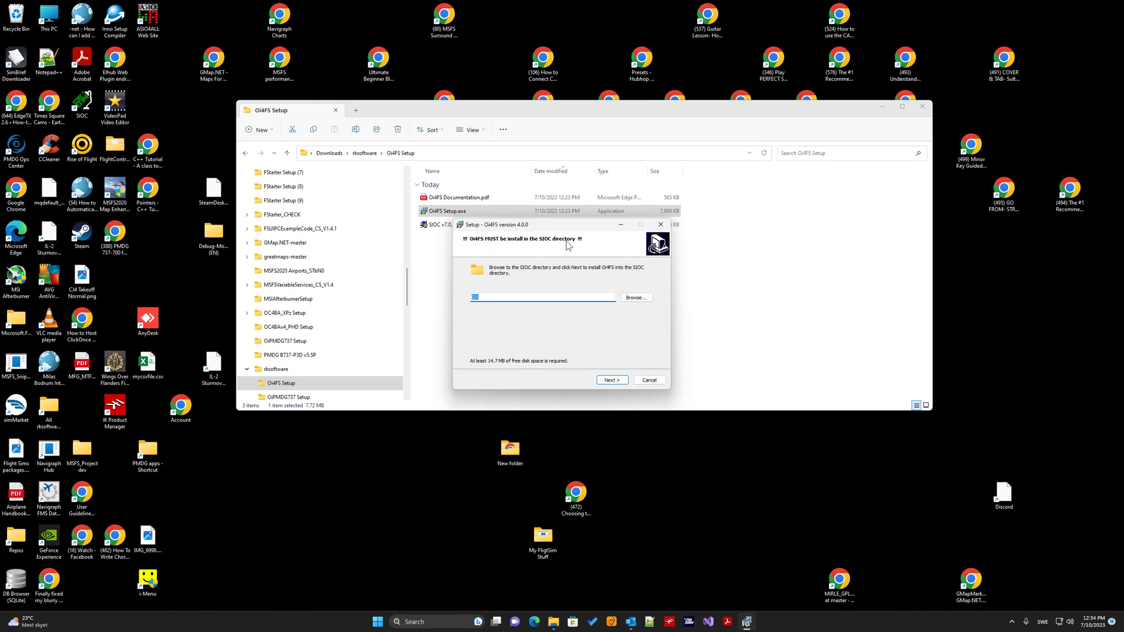
Step: Set the Oi4FS destination folder to C:\SIOC and continue to the next setup step
{"action": "left_click", "coordinate": [636, 298]}
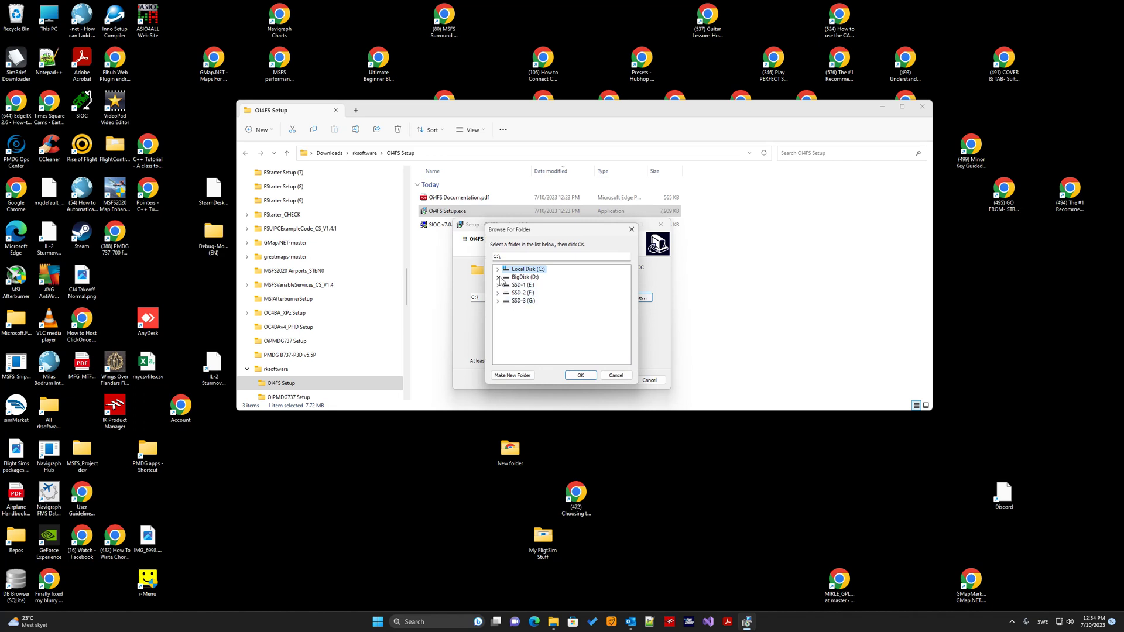
{"action": "left_click", "coordinate": [498, 270]}
{"action": "scroll", "coordinate": [535, 343], "scroll_direction": "down", "scroll_amount": 2}
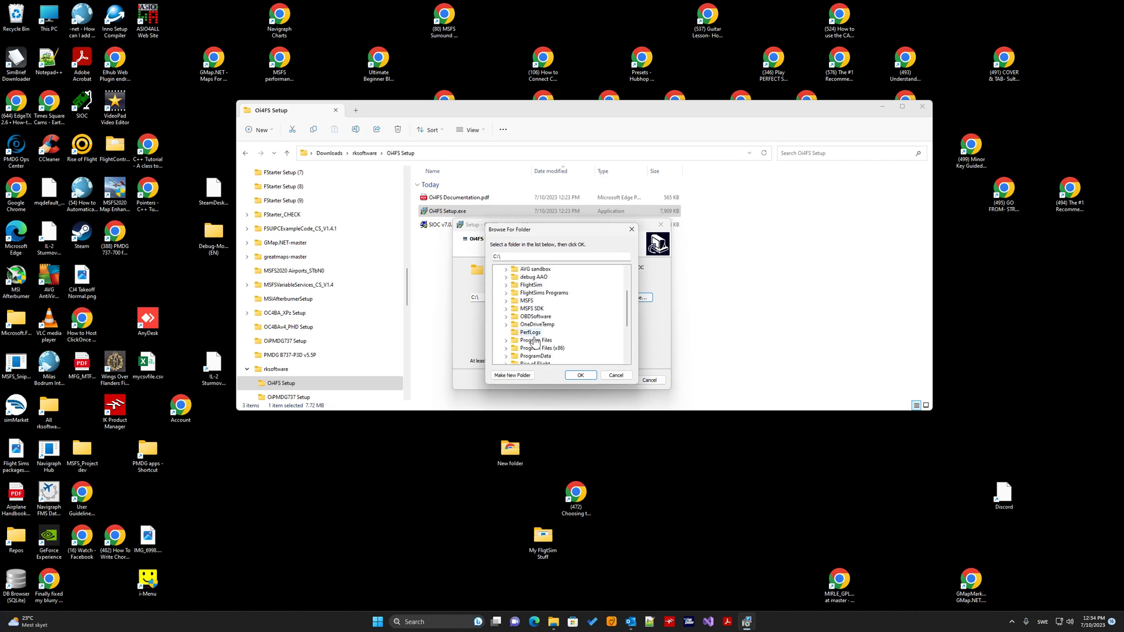
{"action": "scroll", "coordinate": [534, 342], "scroll_direction": "down", "scroll_amount": 2}
{"action": "left_click", "coordinate": [525, 332]}
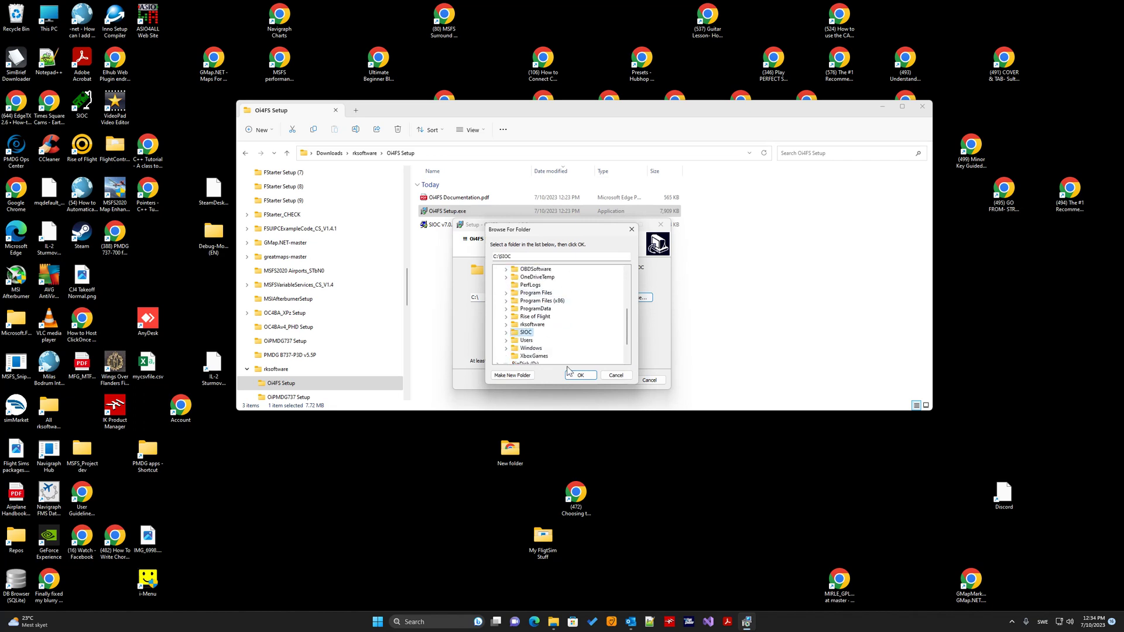
{"action": "left_click", "coordinate": [580, 375]}
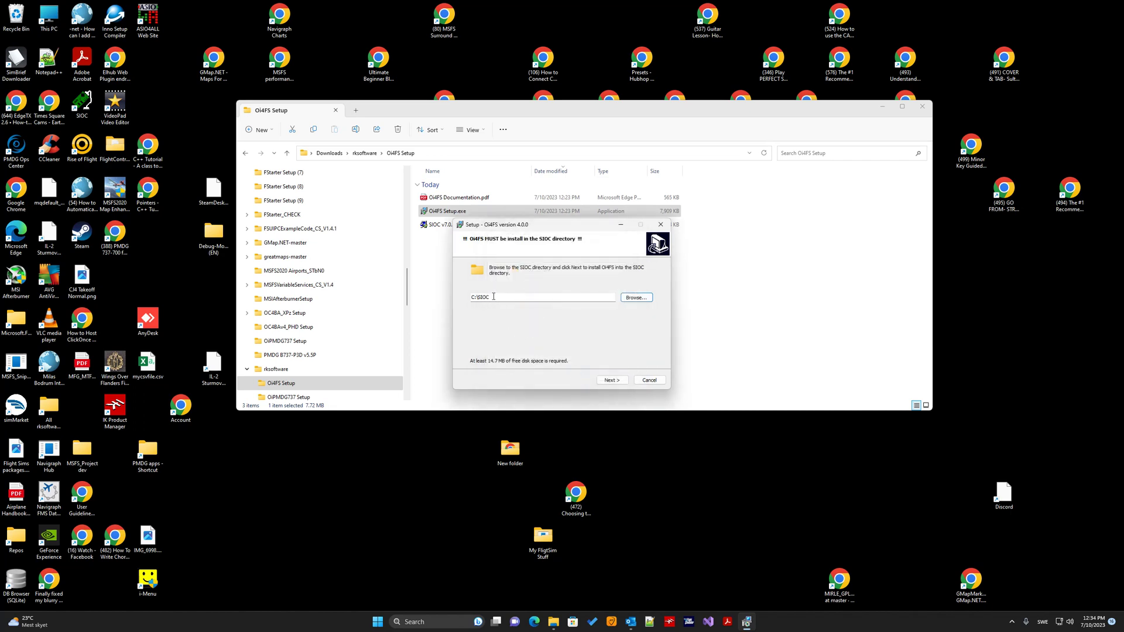
{"action": "left_click", "coordinate": [613, 380]}
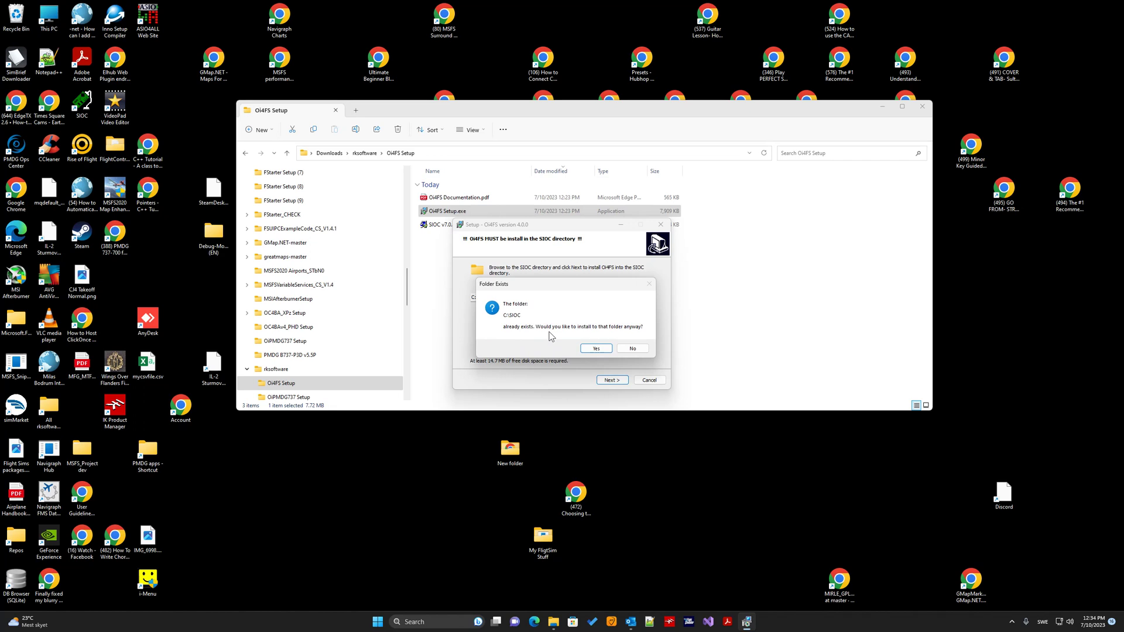
Step: Confirm the existing C:\SIOC folder, install Oi4FS, and install its bridge into the Community folder
{"action": "left_click", "coordinate": [595, 350]}
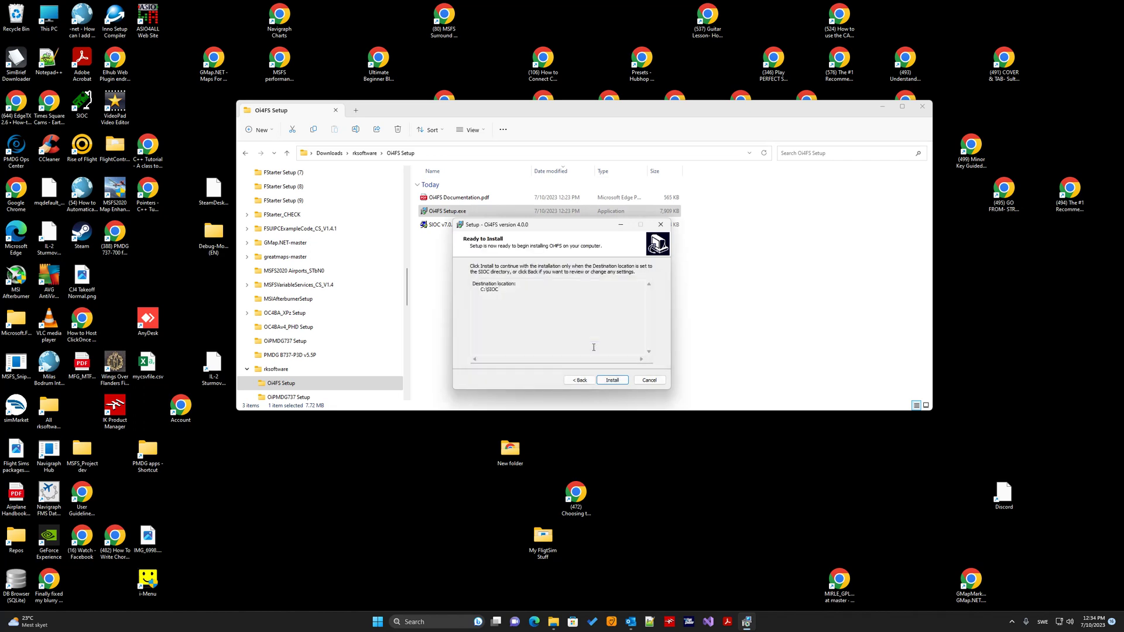
{"action": "left_click", "coordinate": [609, 382]}
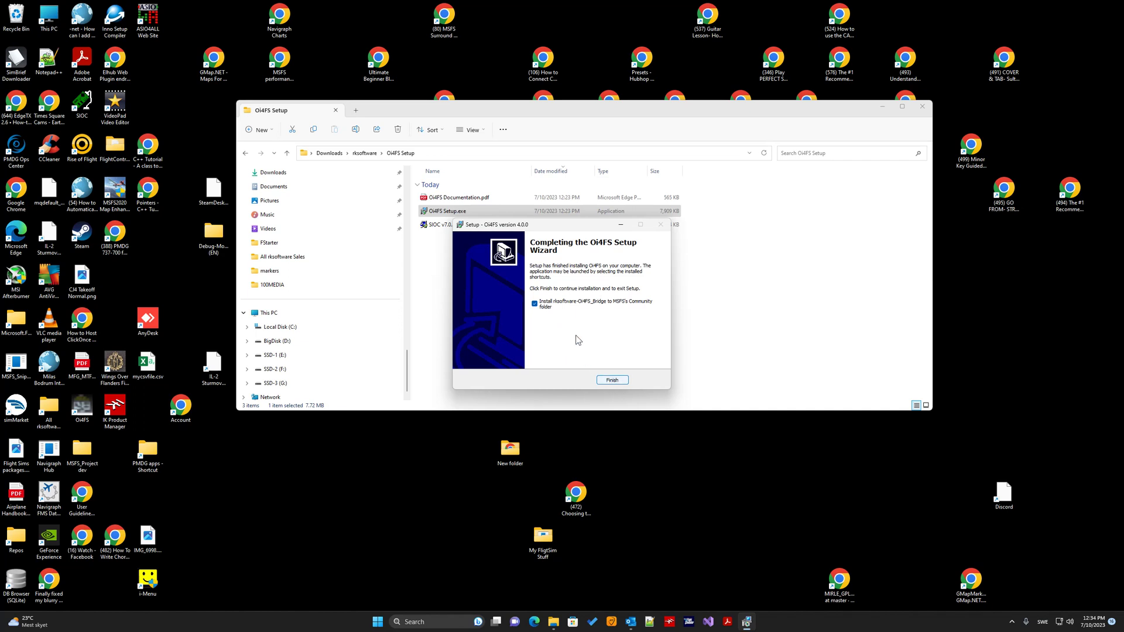
{"action": "left_click", "coordinate": [612, 381]}
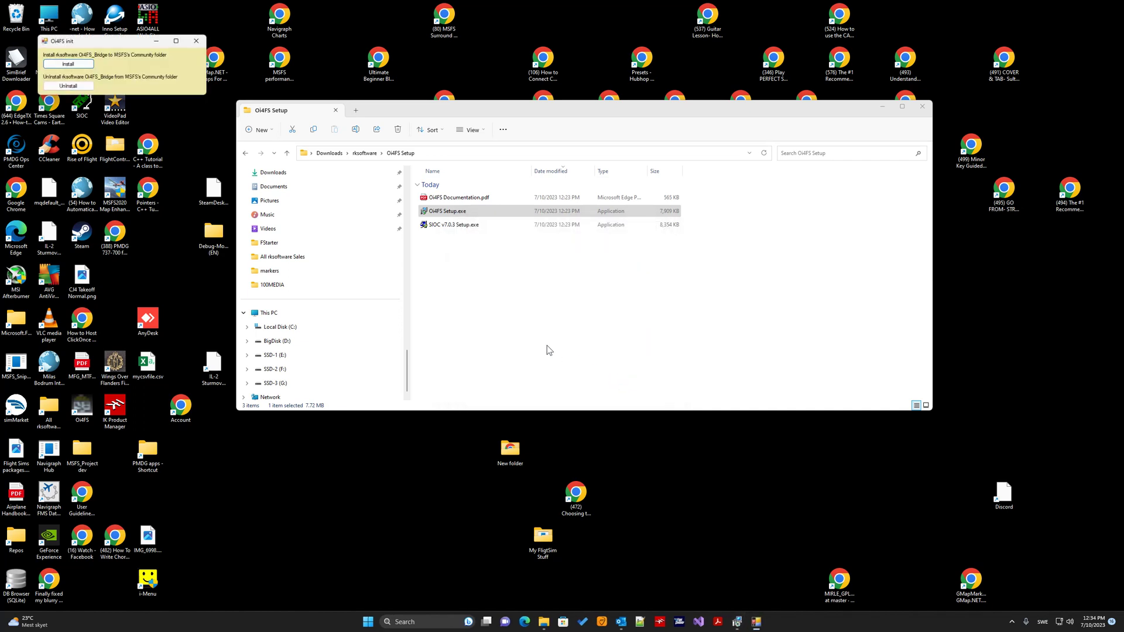
{"action": "left_click", "coordinate": [64, 64]}
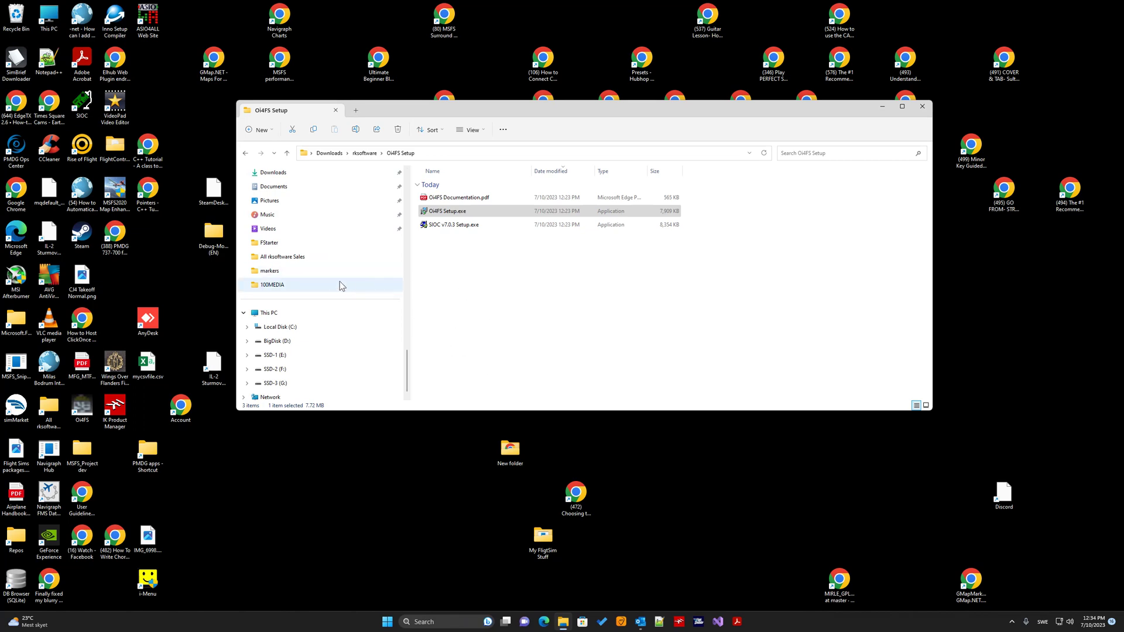
Step: Open C:\SIOC\Oi4FS and scroll through its 28 installed items
{"action": "left_click", "coordinate": [244, 313]}
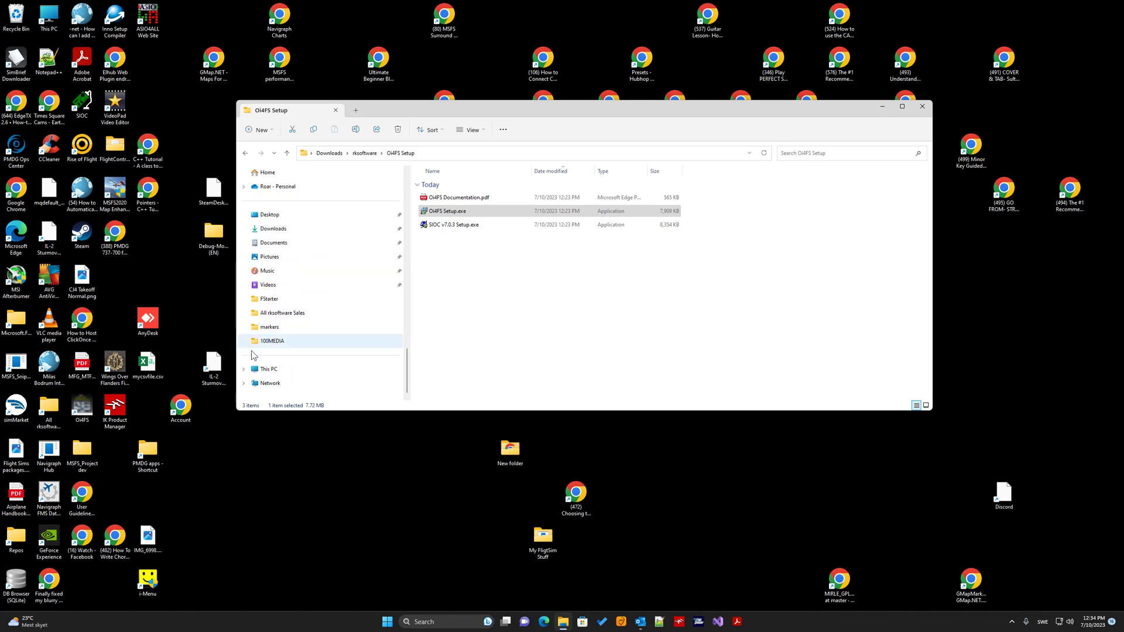
{"action": "left_click", "coordinate": [268, 368]}
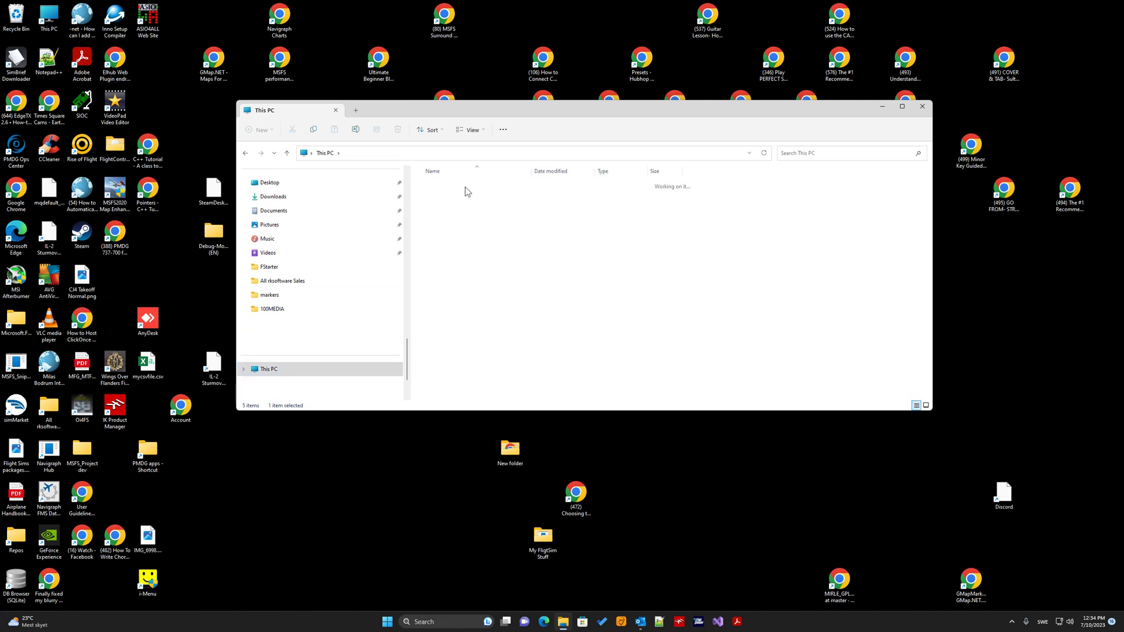
{"action": "double_click", "coordinate": [467, 191]}
{"action": "double_click", "coordinate": [434, 332]}
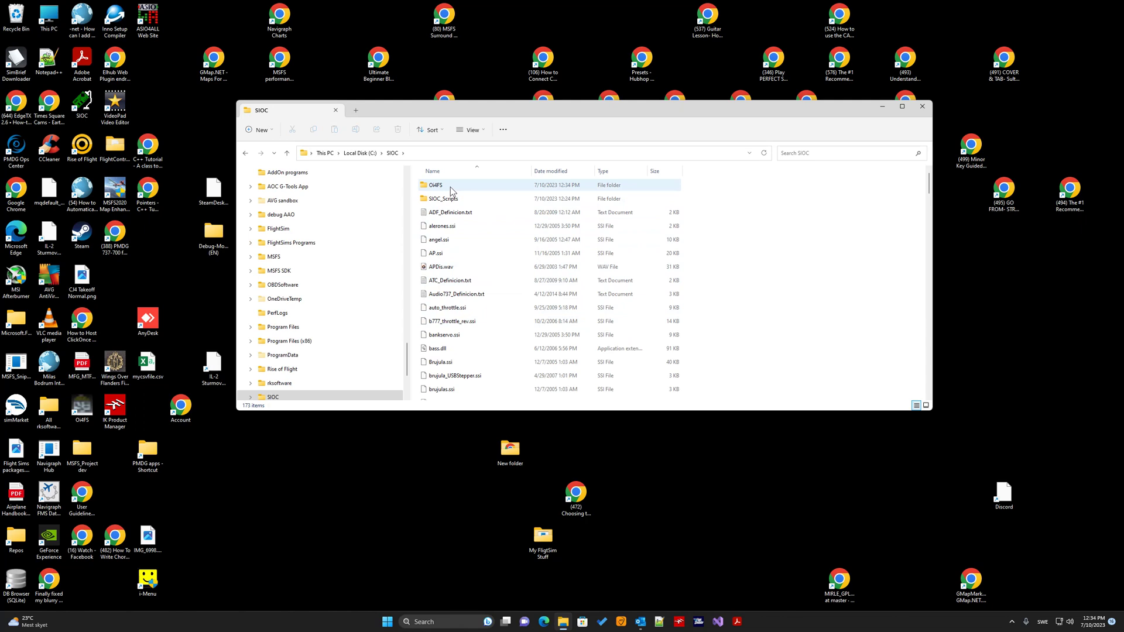
{"action": "double_click", "coordinate": [436, 186]}
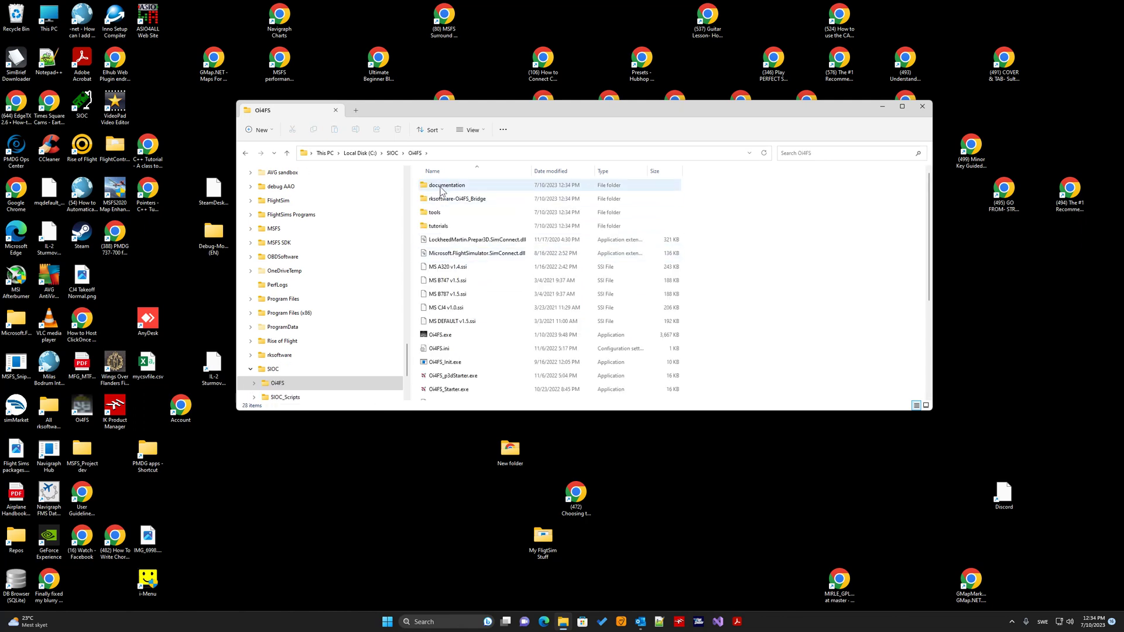
{"action": "scroll", "coordinate": [458, 269], "scroll_direction": "down", "scroll_amount": 4}
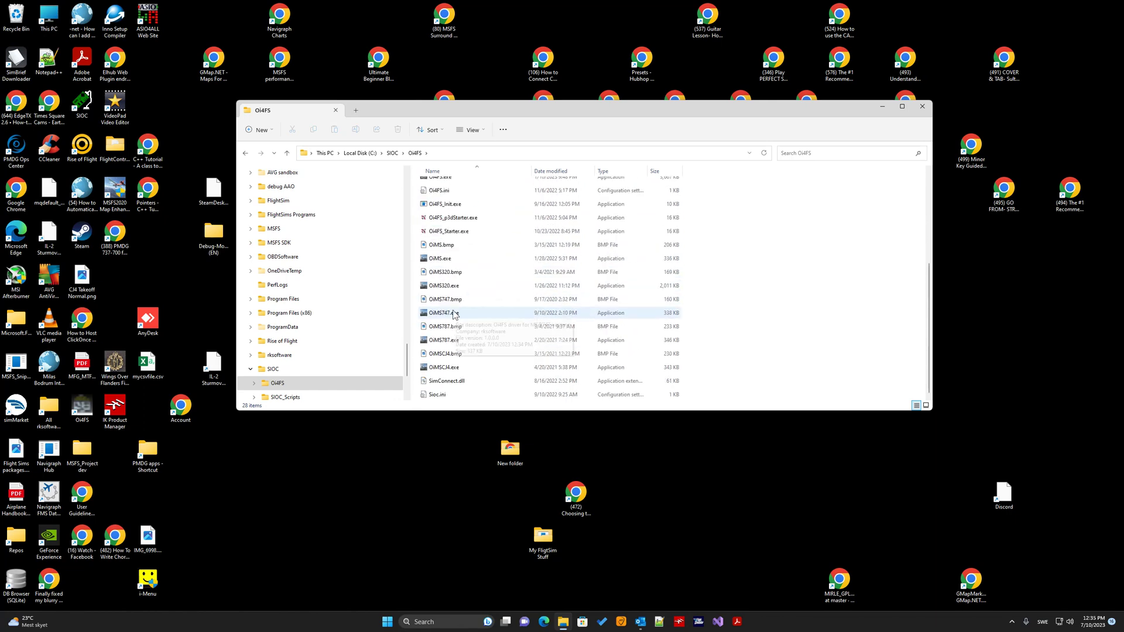
{"action": "scroll", "coordinate": [454, 315], "scroll_direction": "up", "scroll_amount": 4}
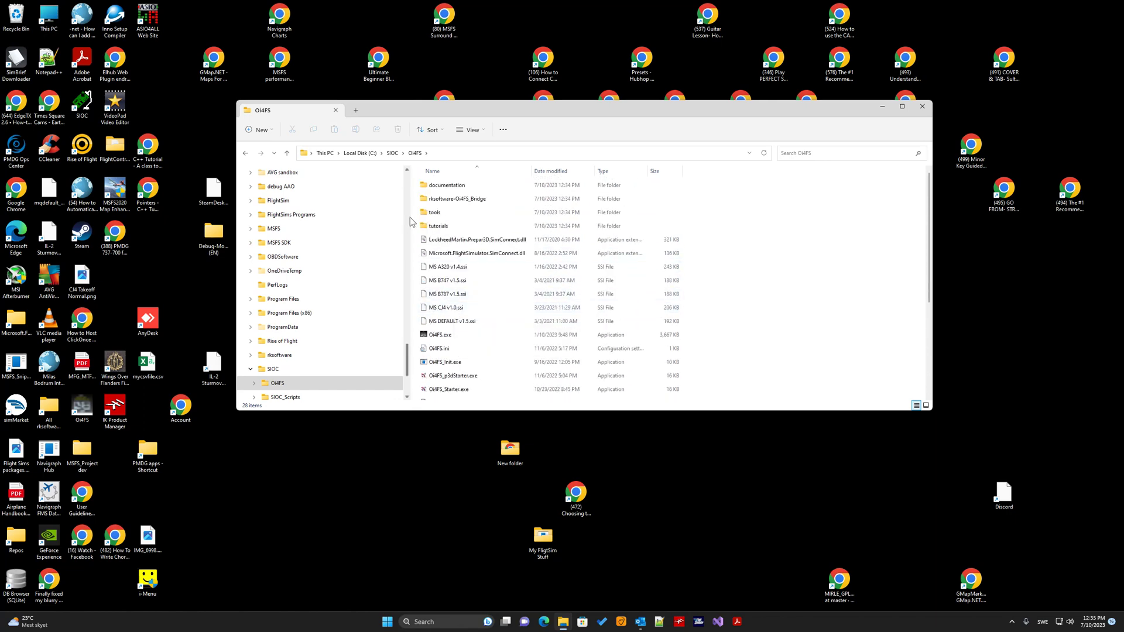
Step: Navigate from C:\SIOC to Downloads\rksoftware\OiPMDG737 Setup, showing OiPMDG737 Setup.exe
{"action": "left_click", "coordinate": [392, 152]}
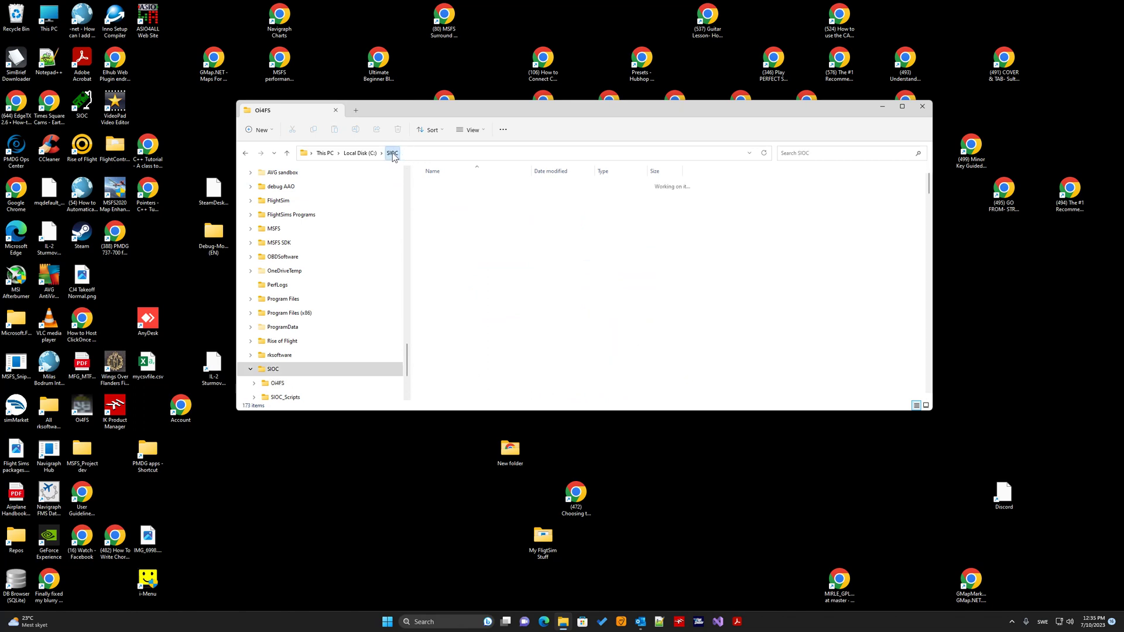
{"action": "left_click", "coordinate": [360, 153]}
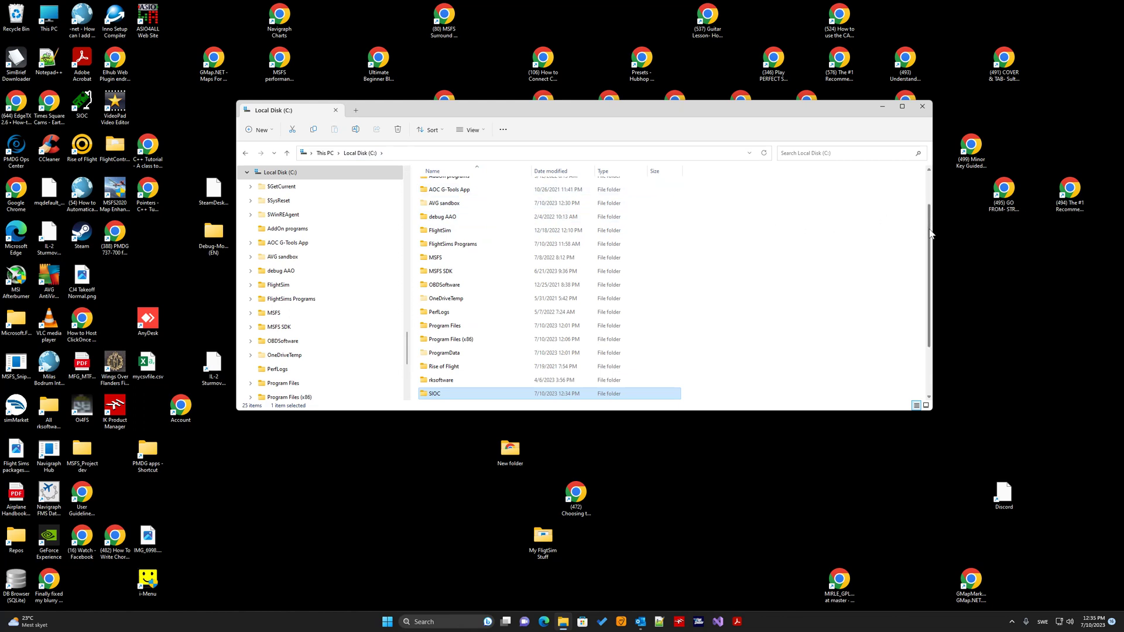
{"action": "scroll", "coordinate": [930, 234], "scroll_direction": "up", "scroll_amount": 2}
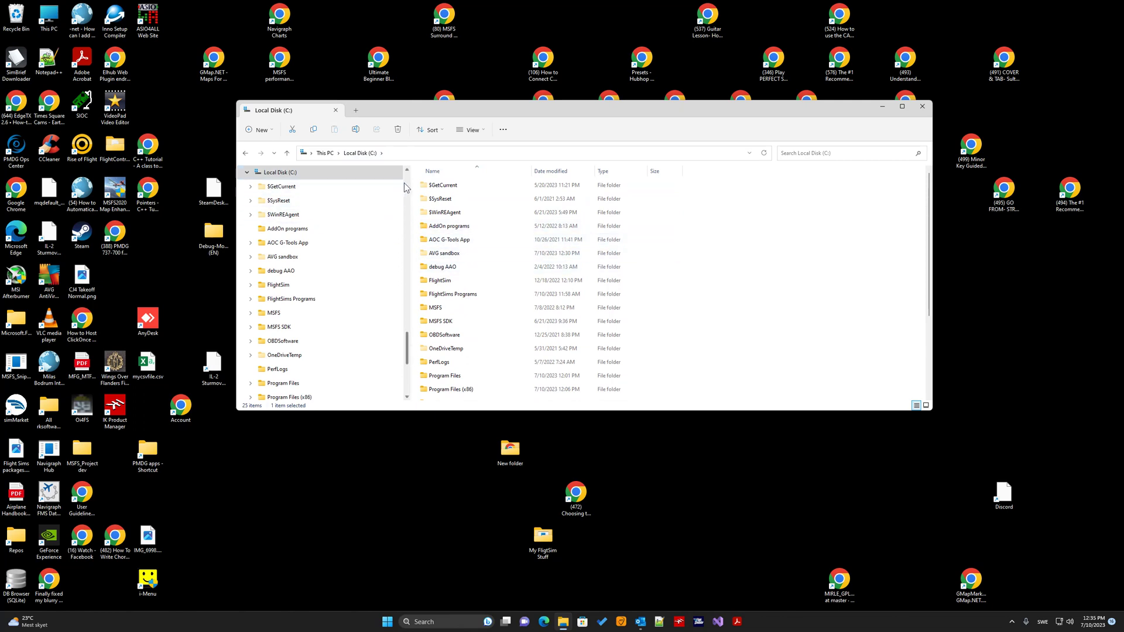
{"action": "scroll", "coordinate": [404, 186], "scroll_direction": "up", "scroll_amount": 15}
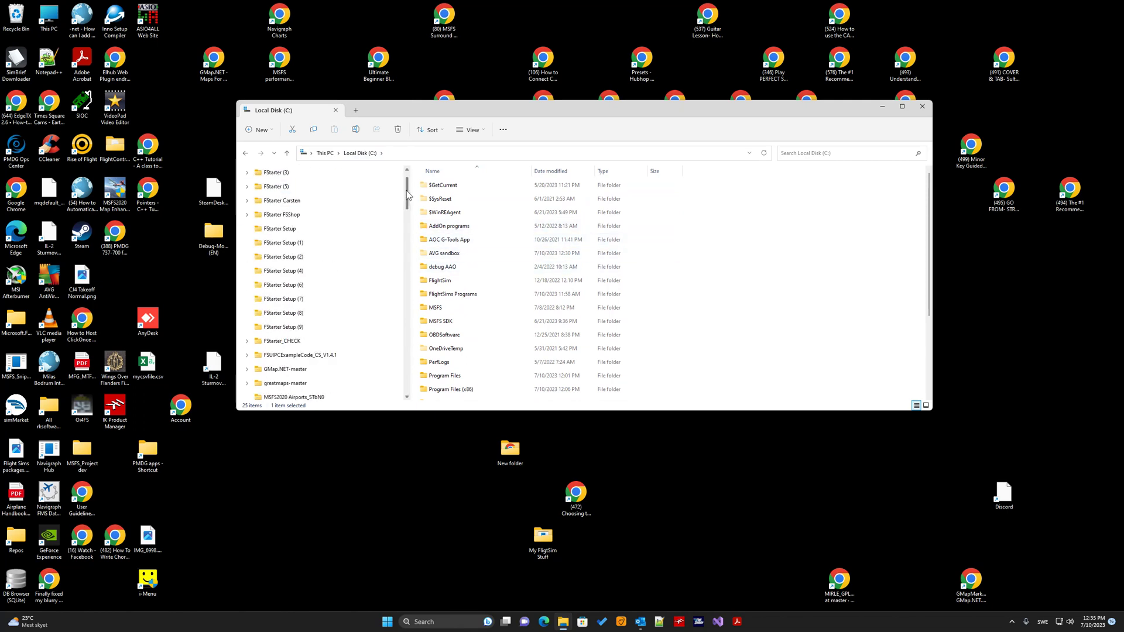
{"action": "scroll", "coordinate": [408, 194], "scroll_direction": "up", "scroll_amount": 2}
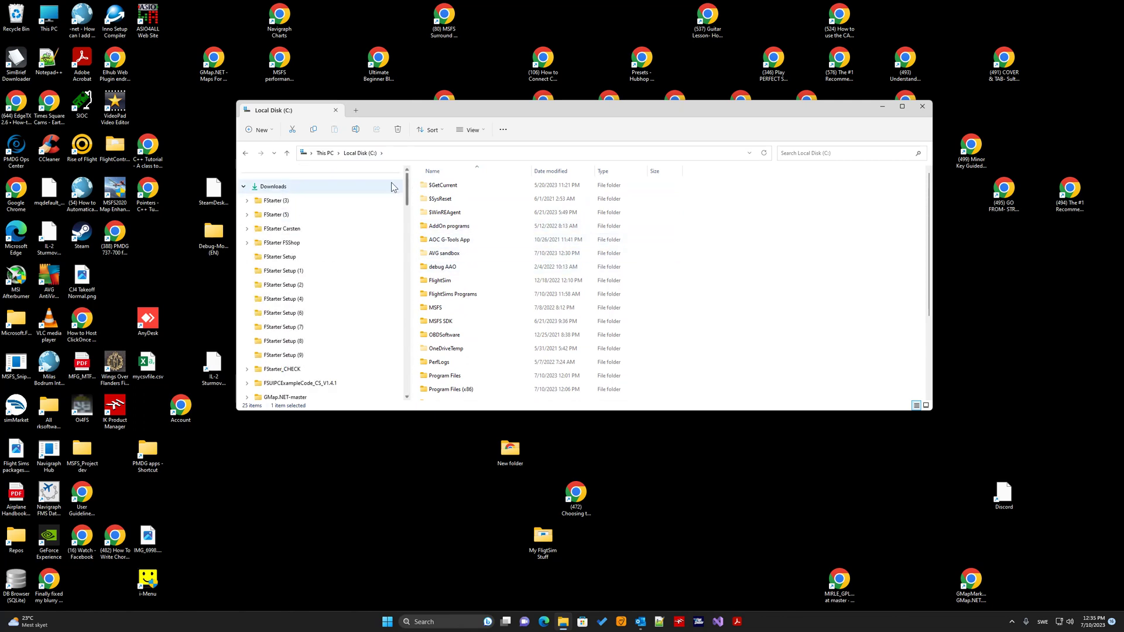
{"action": "left_click", "coordinate": [244, 187]}
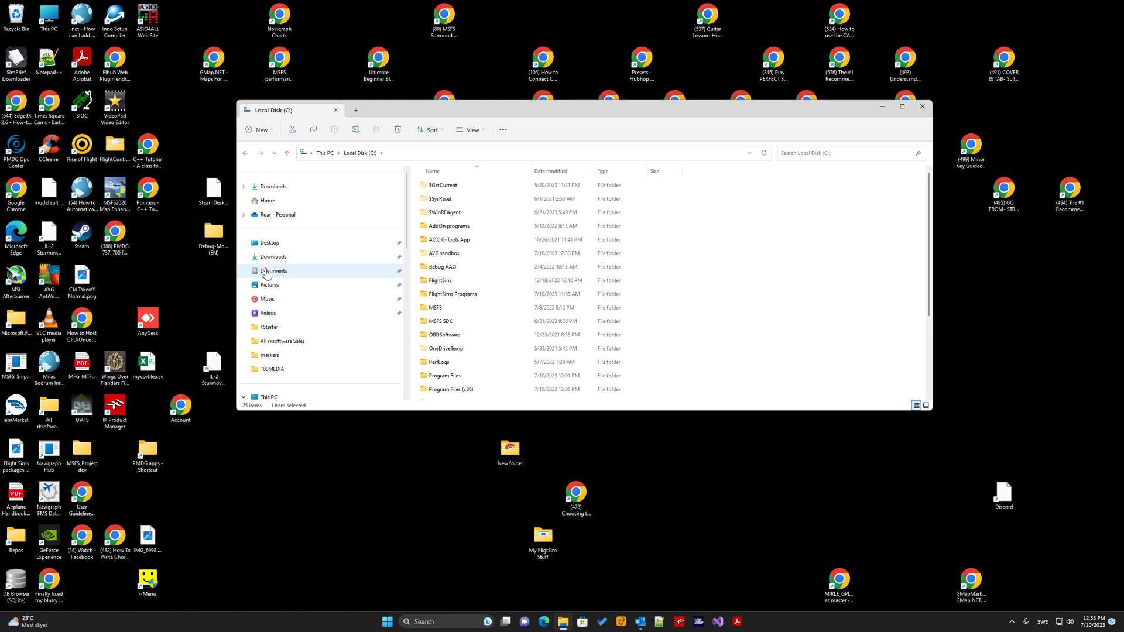
{"action": "left_click", "coordinate": [273, 257]}
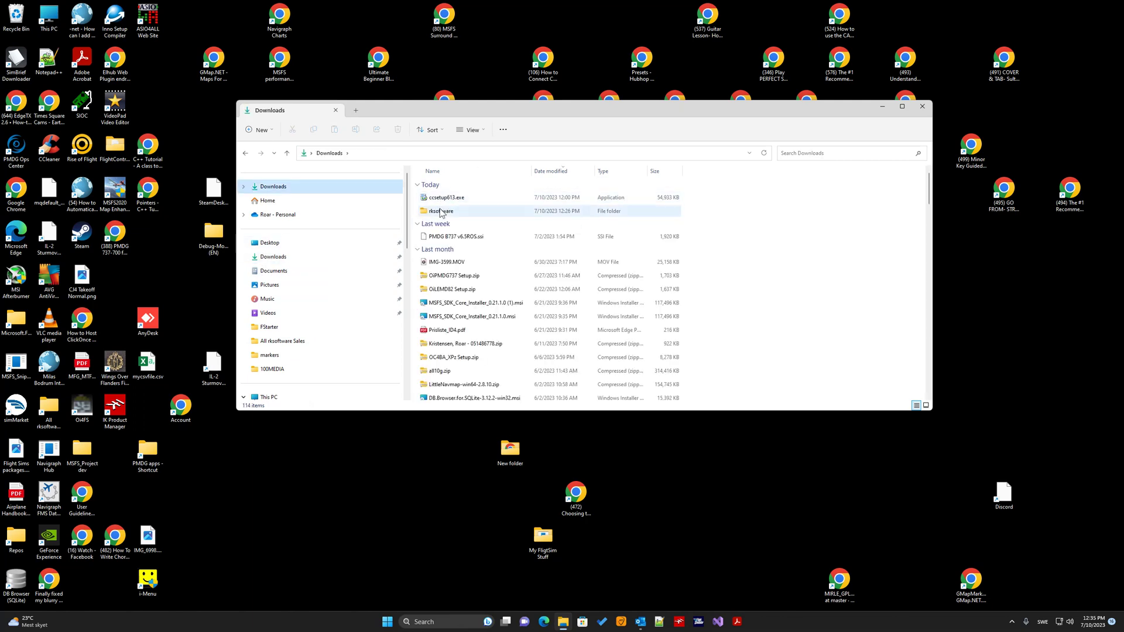
{"action": "double_click", "coordinate": [440, 212]}
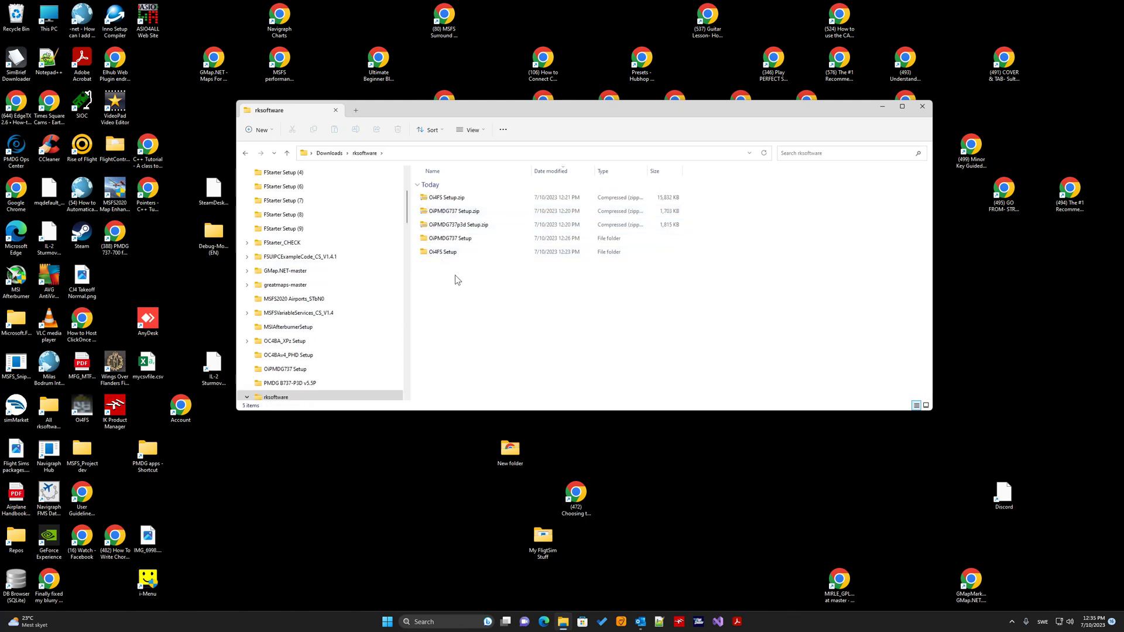
{"action": "double_click", "coordinate": [445, 239]}
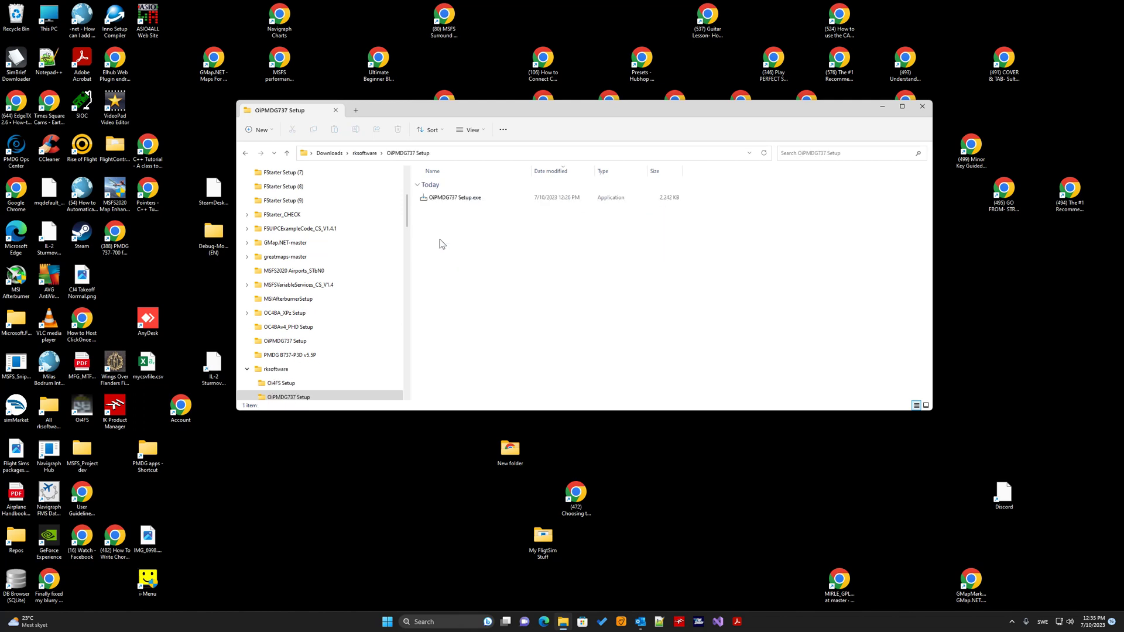
Step: Run OiPMDG737 Setup.exe as administrator and accept its license agreement
{"action": "right_click", "coordinate": [448, 199]}
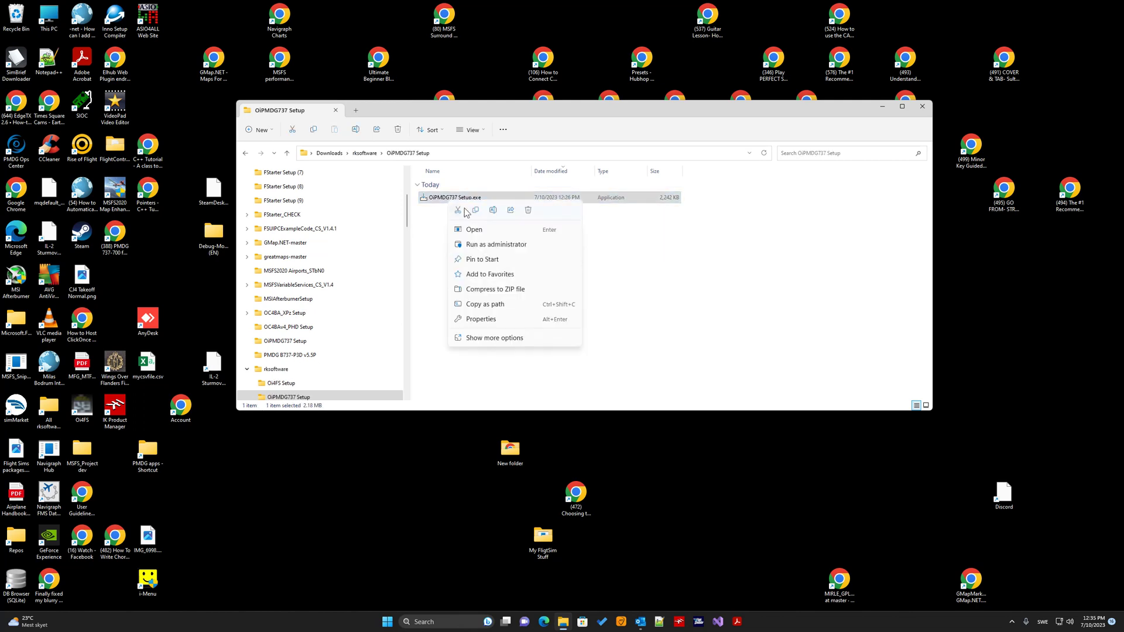
{"action": "left_click", "coordinate": [491, 247]}
{"action": "left_click", "coordinate": [517, 390]}
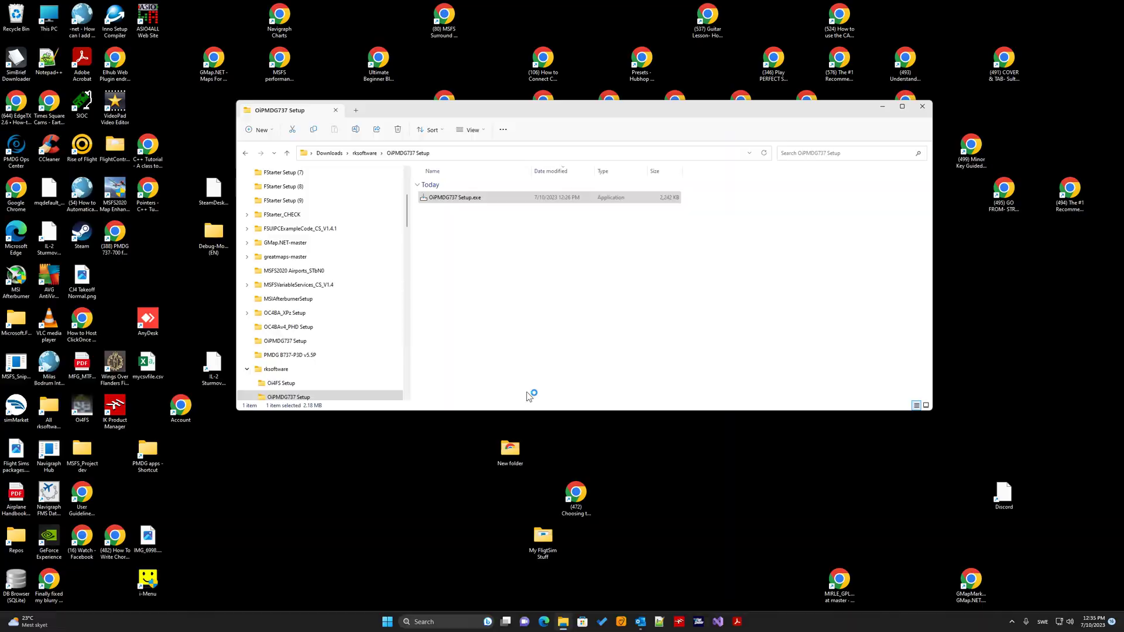
{"action": "left_click", "coordinate": [486, 354]}
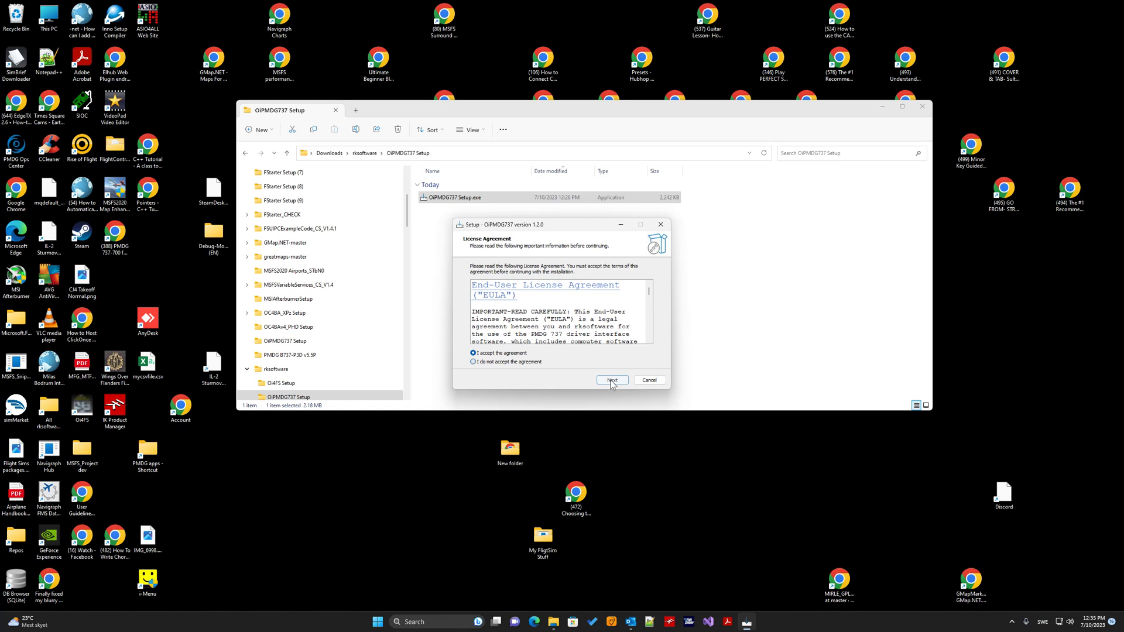
{"action": "key", "text": "Return"}
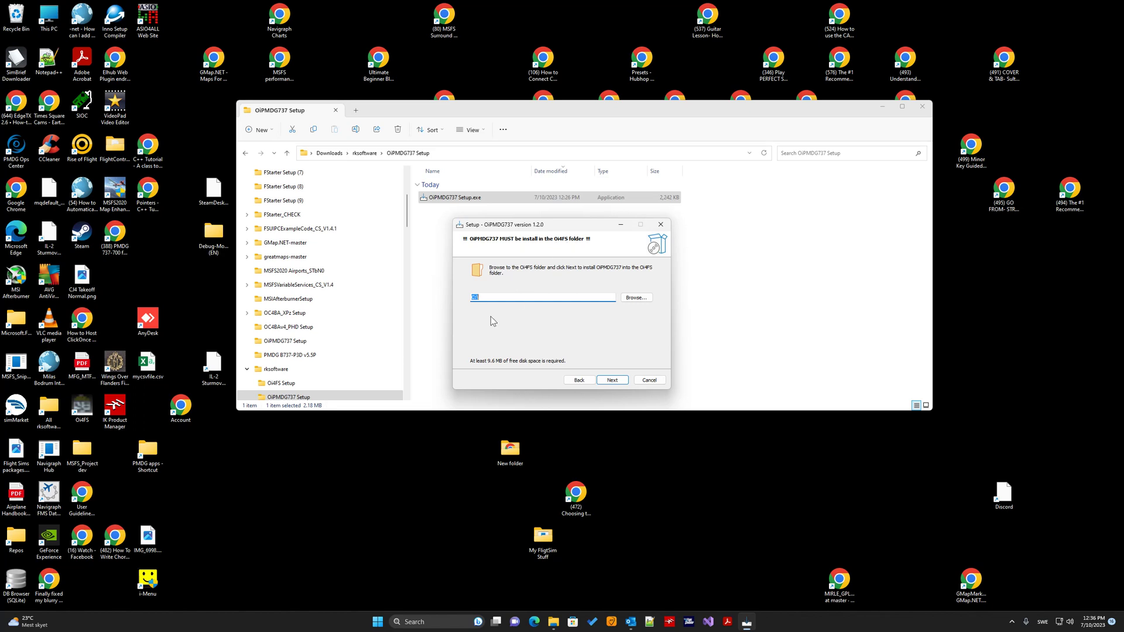
Step: Set the OiPMDG737 install folder to C:\SIOC\Oi4FS
{"action": "left_click", "coordinate": [625, 298]}
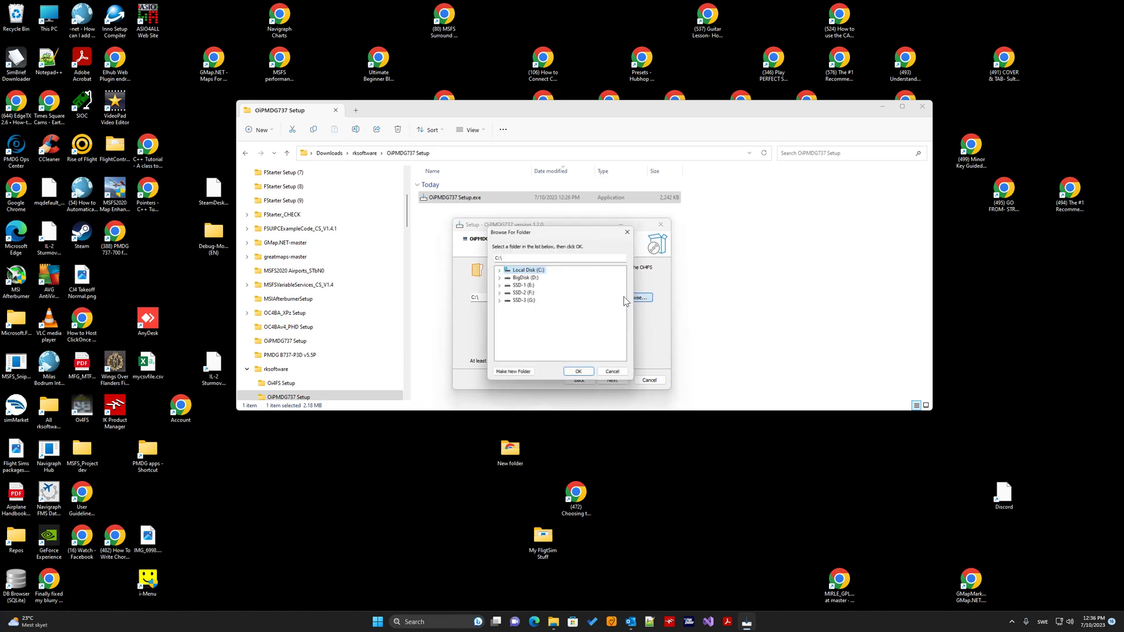
{"action": "left_click", "coordinate": [498, 270]}
{"action": "scroll", "coordinate": [527, 345], "scroll_direction": "down", "scroll_amount": 4}
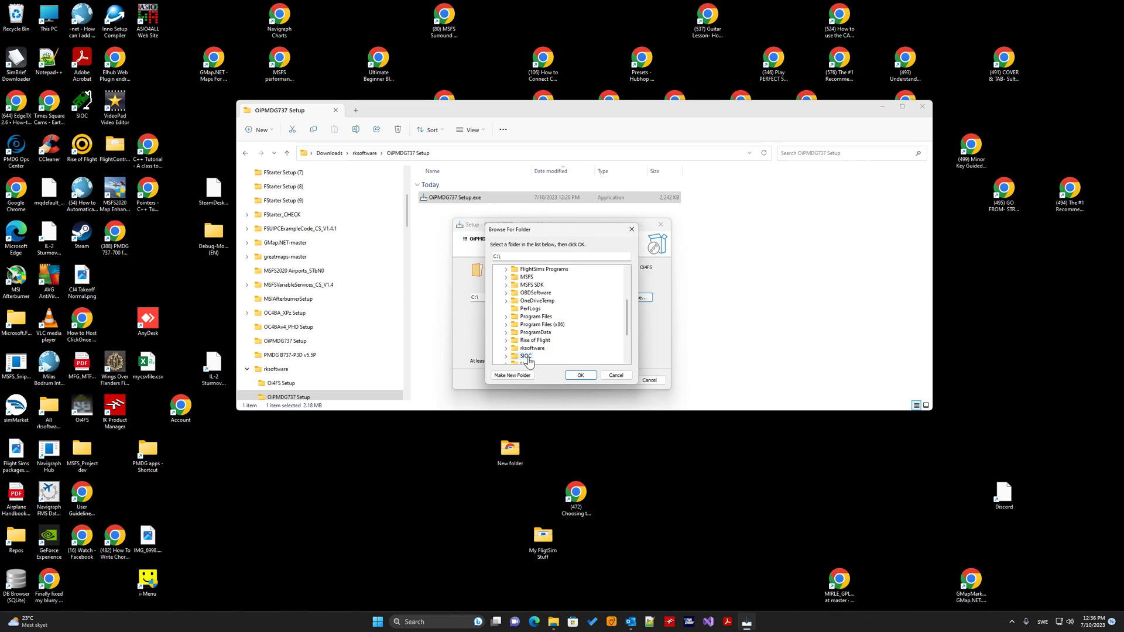
{"action": "left_click", "coordinate": [527, 357]}
{"action": "double_click", "coordinate": [526, 357]}
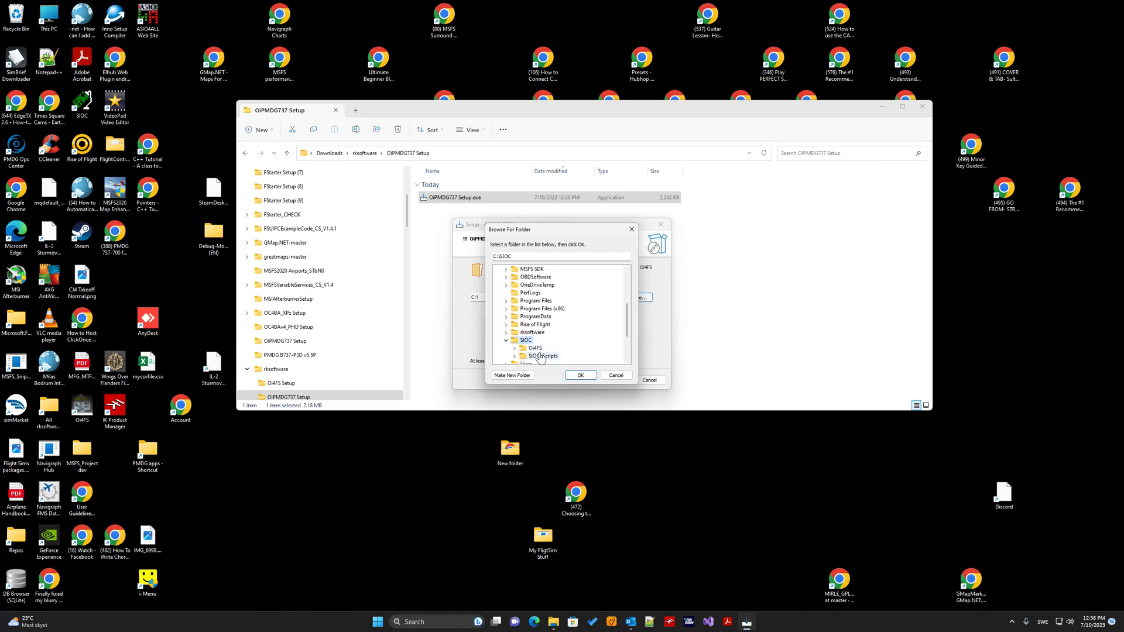
{"action": "left_click", "coordinate": [535, 349]}
{"action": "left_click", "coordinate": [579, 377]}
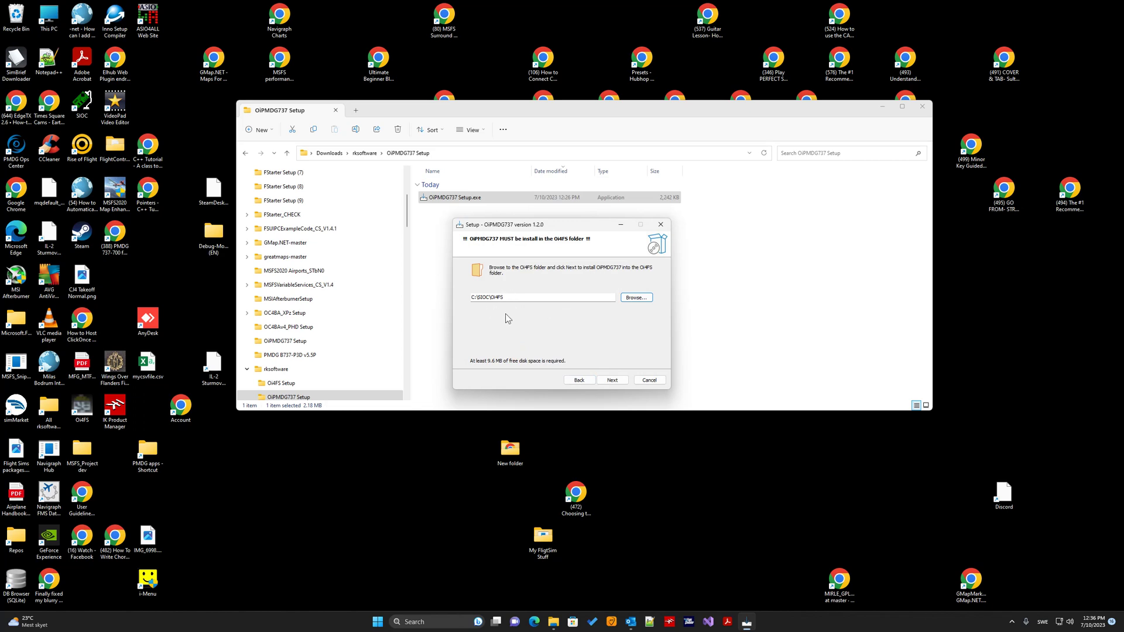
Step: Confirm the existing folder, install OiPMDG737, and close the finished wizard
{"action": "left_click", "coordinate": [612, 380]}
{"action": "left_click", "coordinate": [605, 350]}
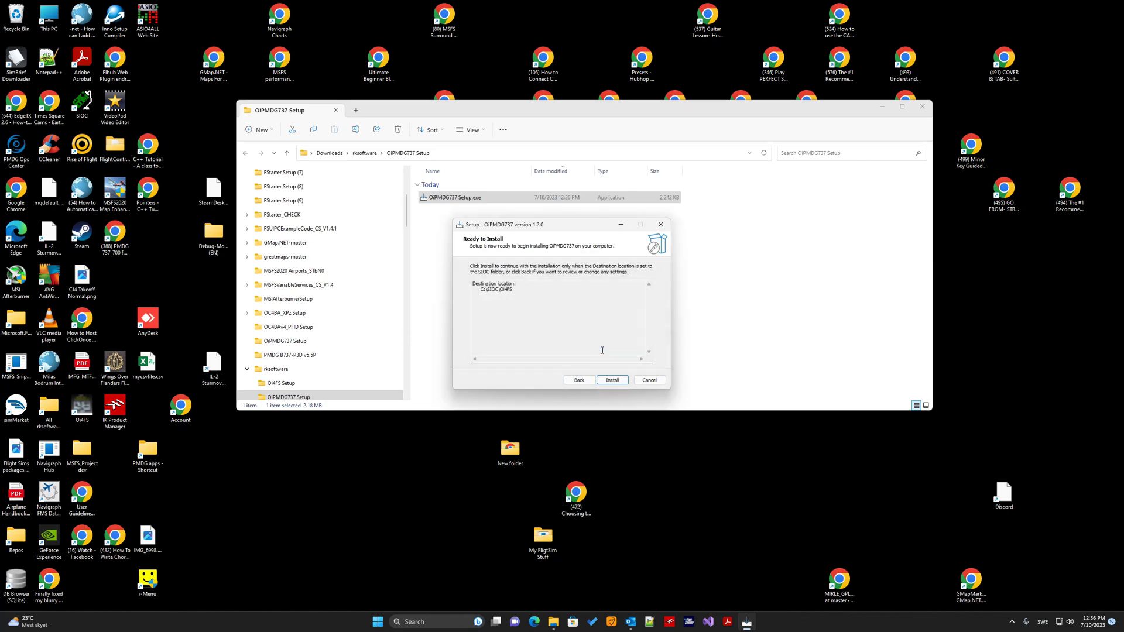
{"action": "left_click", "coordinate": [611, 382]}
{"action": "left_click", "coordinate": [611, 380]}
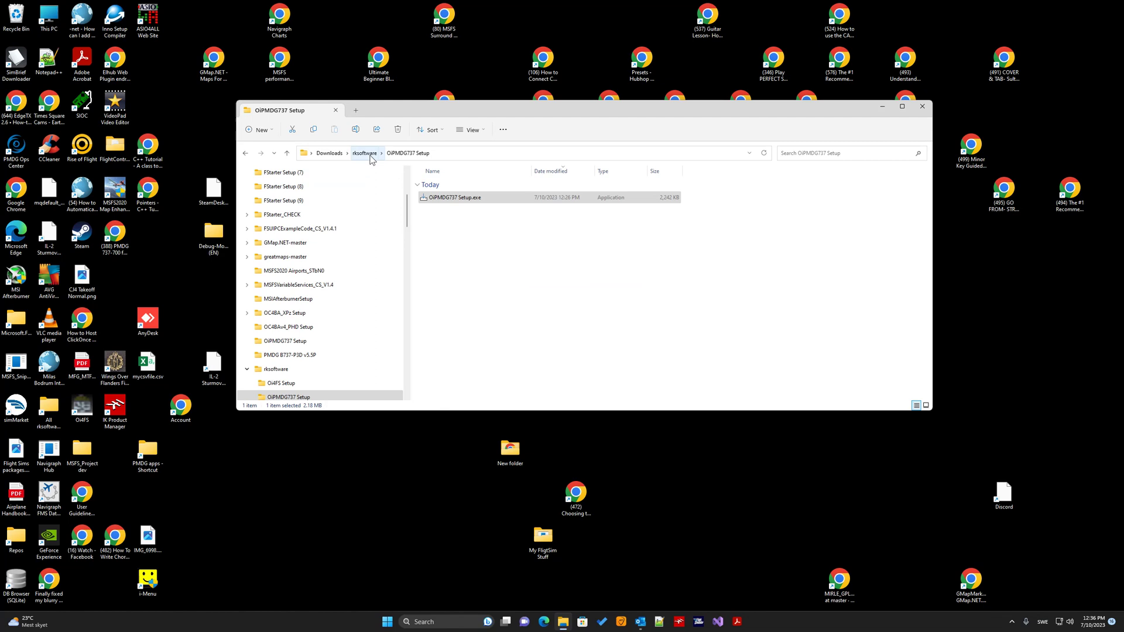
Step: Return to C:\SIOC\Oi4FS and review its 36 items, including OiPMDG737.exe and the PMDG B737 .ssi files
{"action": "left_click", "coordinate": [364, 153]}
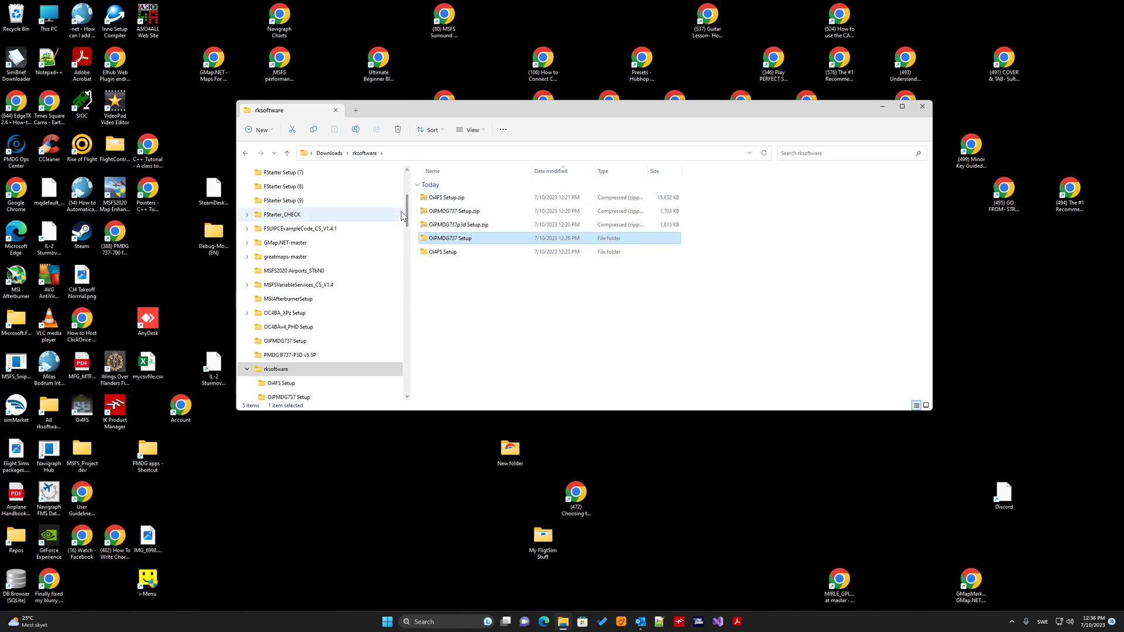
{"action": "left_click_drag", "start_coordinate": [406, 202], "coordinate": [405, 178]}
{"action": "left_click", "coordinate": [244, 186]}
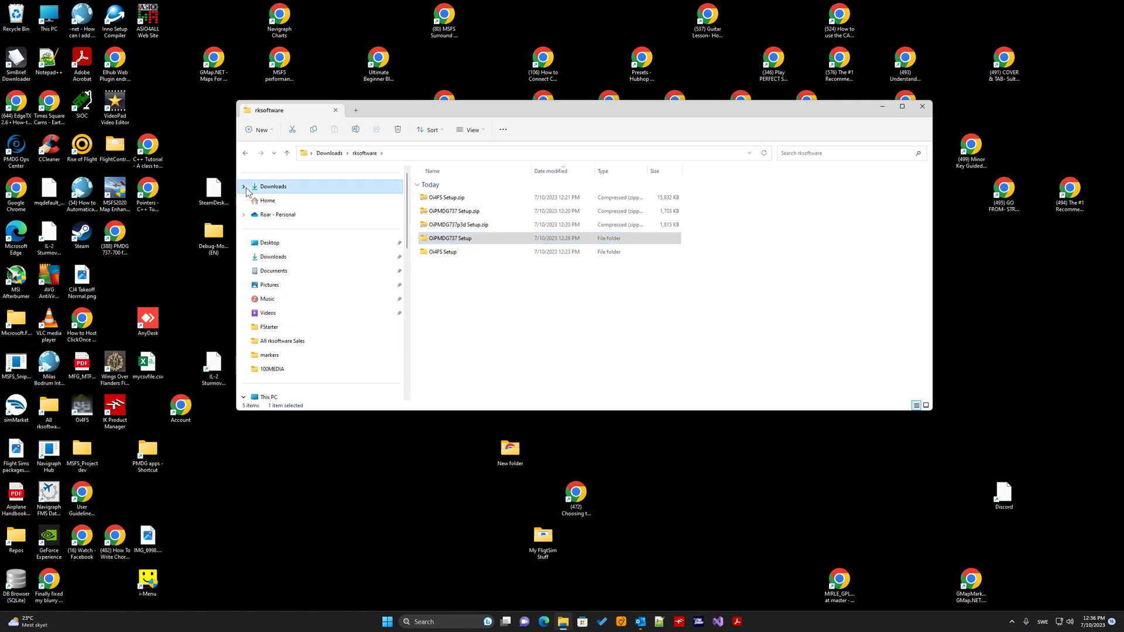
{"action": "left_click", "coordinate": [270, 397]}
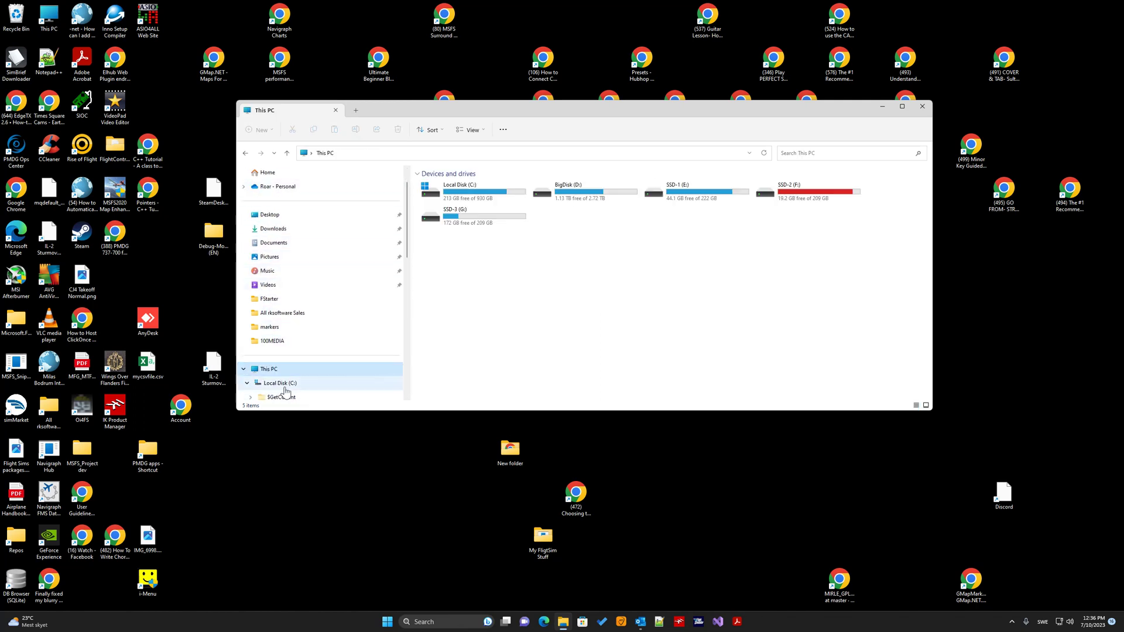
{"action": "double_click", "coordinate": [450, 194]}
{"action": "scroll", "coordinate": [436, 328], "scroll_direction": "down", "scroll_amount": 4}
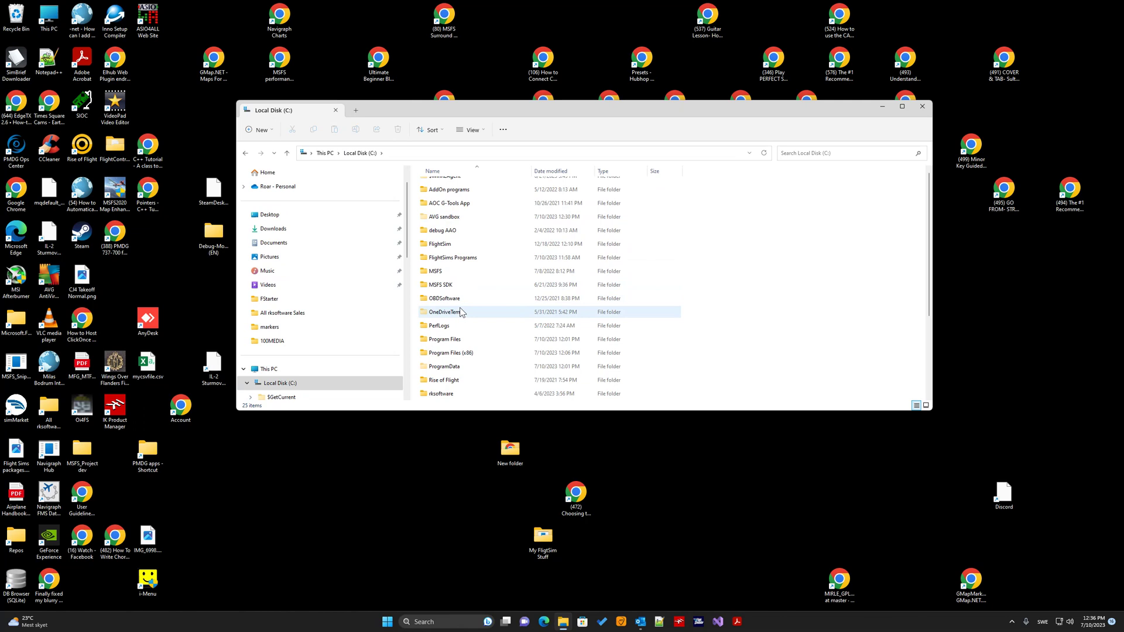
{"action": "double_click", "coordinate": [434, 327]}
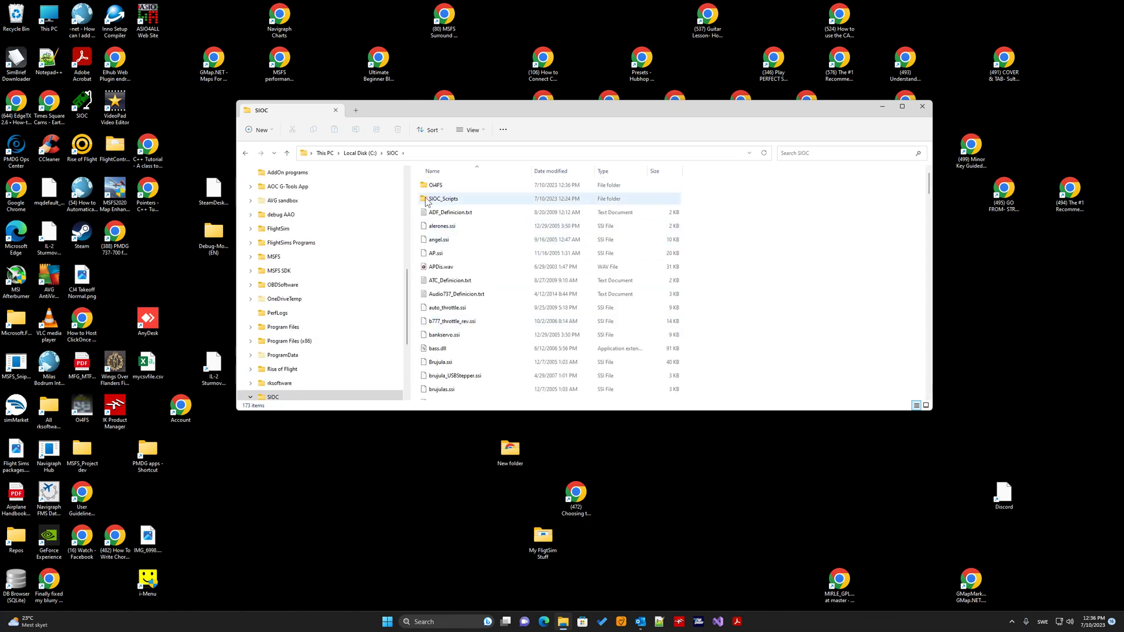
{"action": "double_click", "coordinate": [444, 187]}
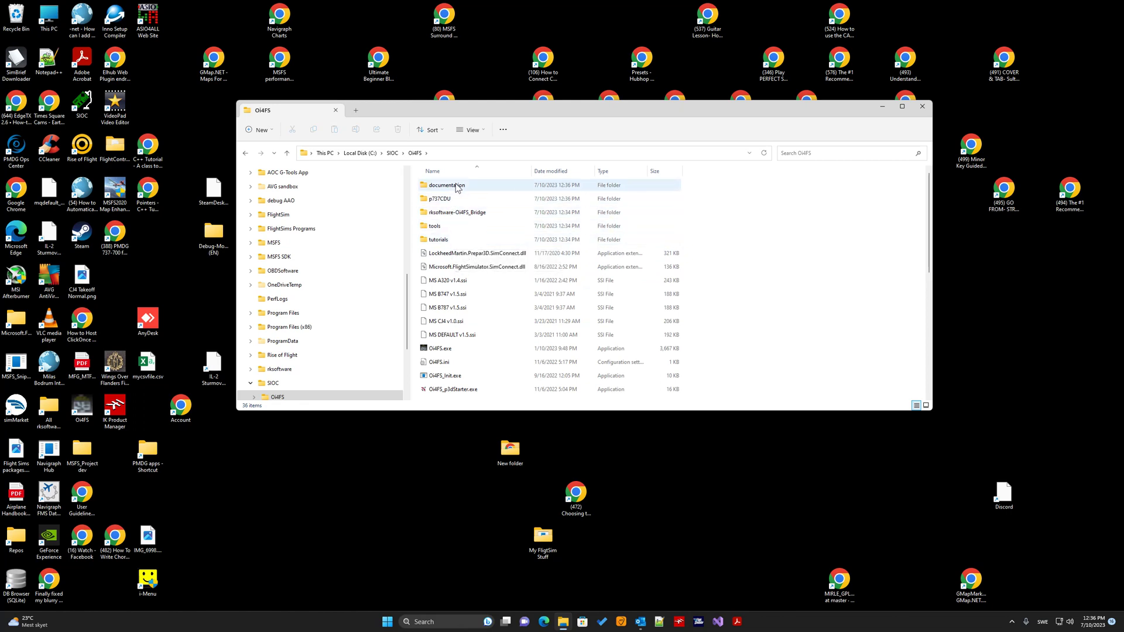
{"action": "scroll", "coordinate": [474, 304], "scroll_direction": "down", "scroll_amount": 3}
{"action": "scroll", "coordinate": [473, 308], "scroll_direction": "down", "scroll_amount": 4}
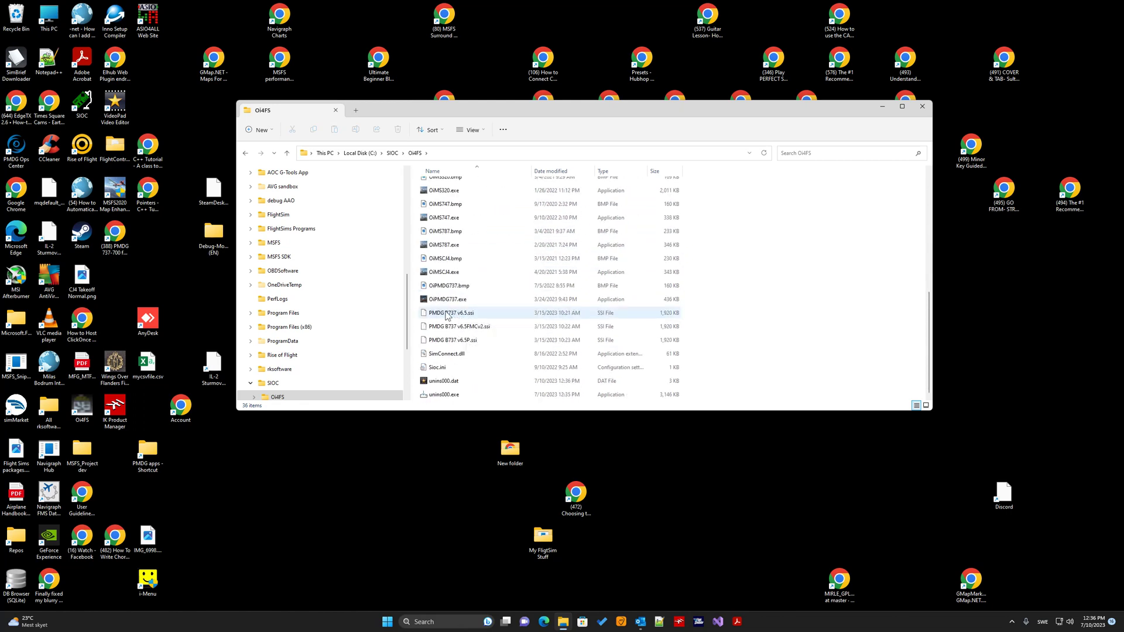
{"action": "scroll", "coordinate": [462, 339], "scroll_direction": "up", "scroll_amount": 7}
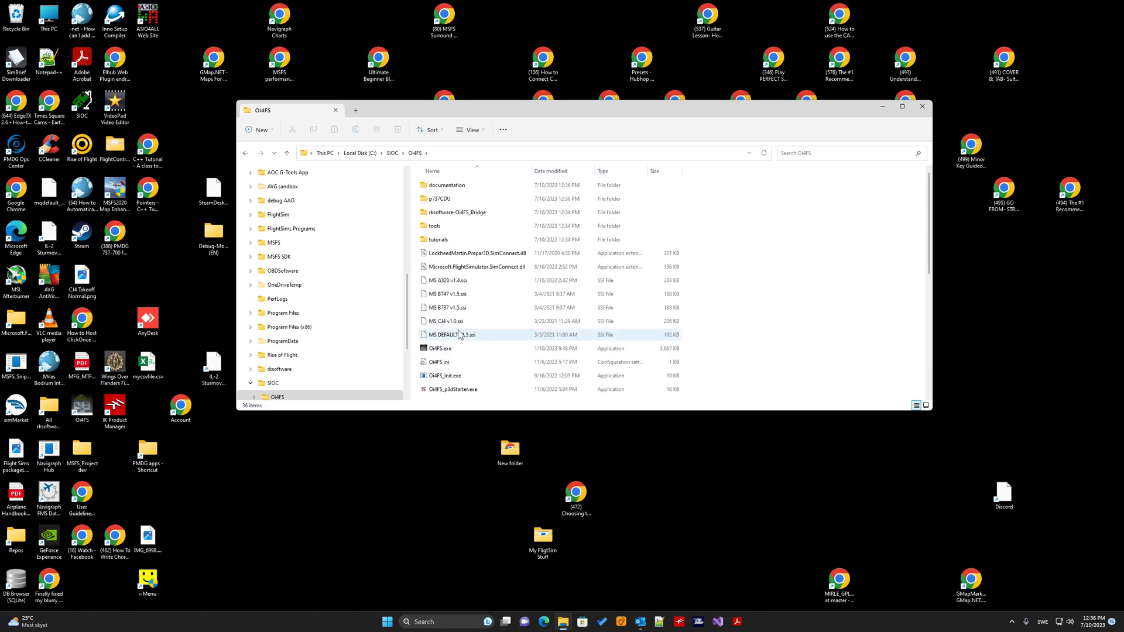